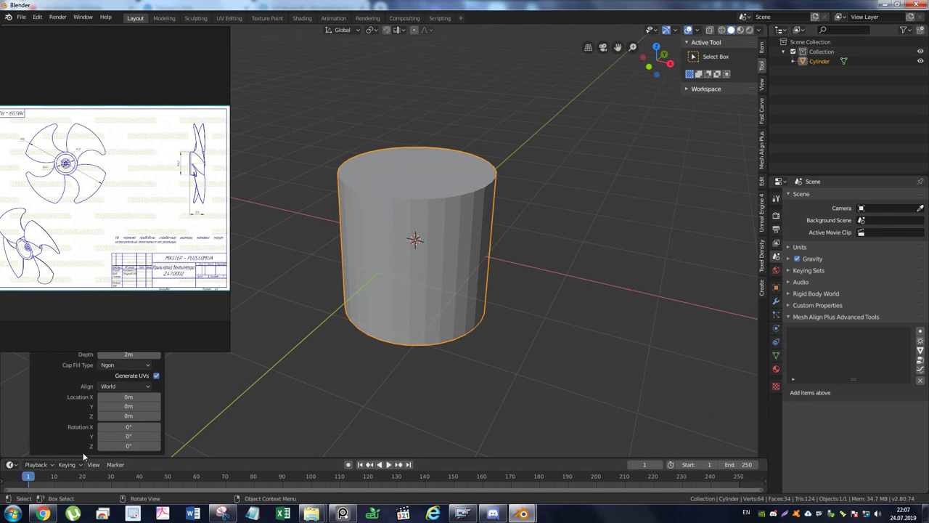
Lower the new cylinder's vertex count from 32 to 16.
drag(174, 352, 186, 186)
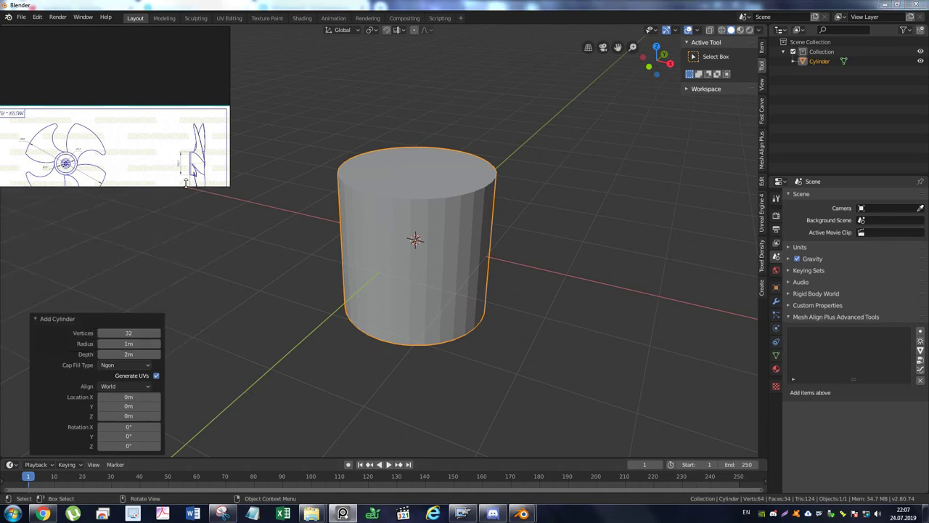
click(131, 334)
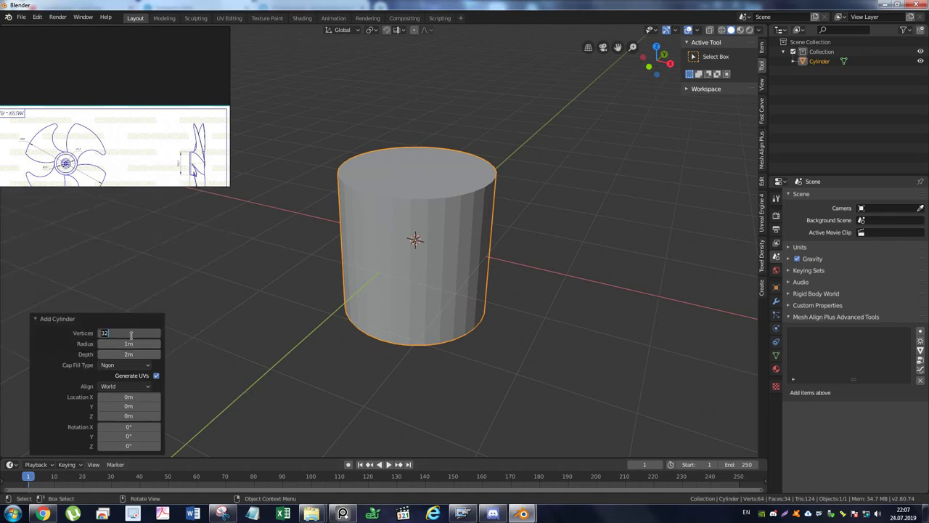
text(16)
key(Tab)
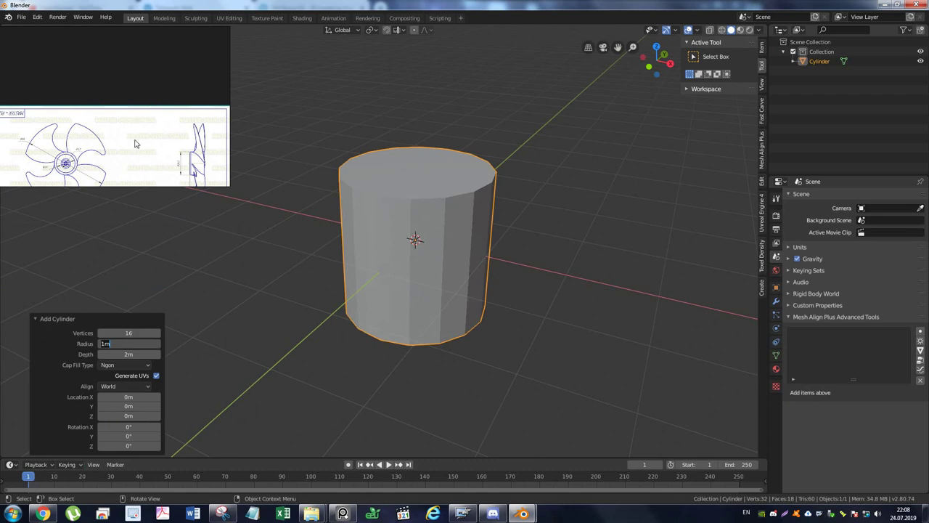
Make the reference drawing window taller and zoom in around the fan hub.
drag(121, 187, 115, 266)
scroll(113, 192, up, 1)
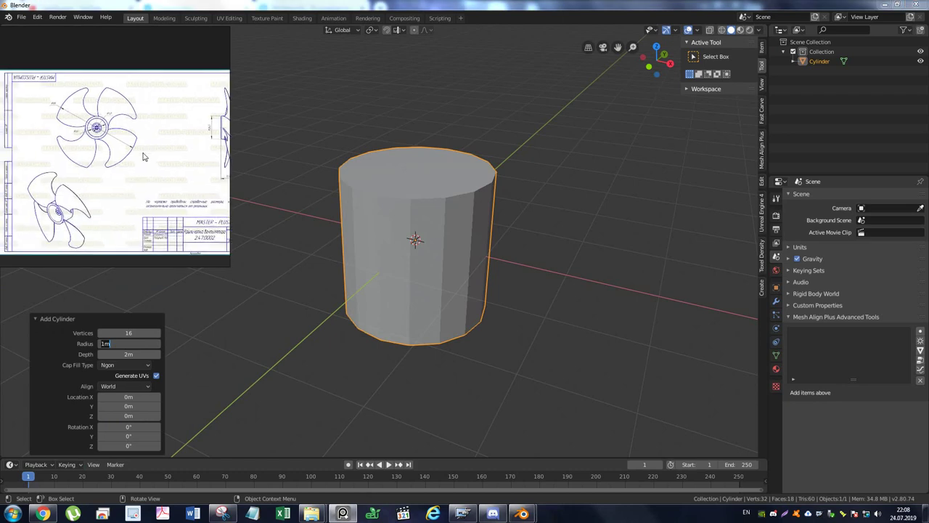
scroll(145, 156, up, 1)
scroll(154, 138, up, 1)
scroll(165, 136, down, 1)
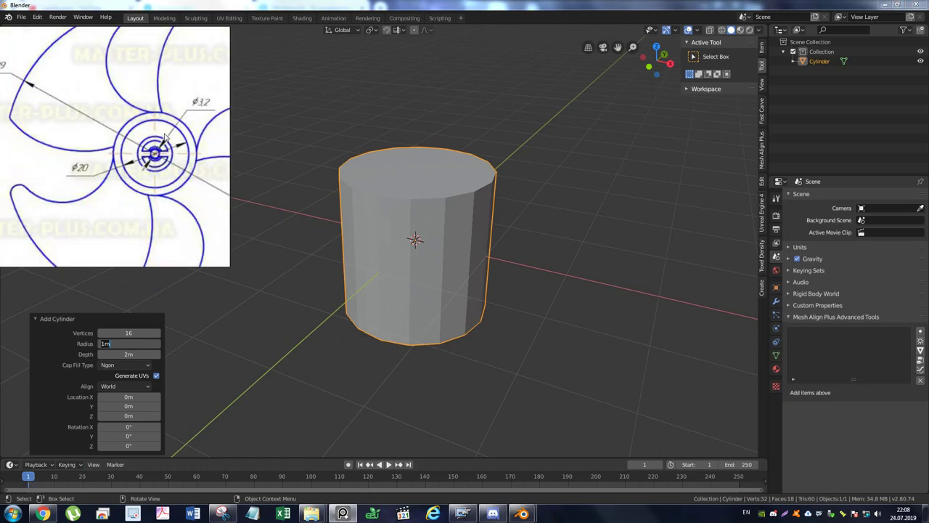
drag(166, 137, 145, 165)
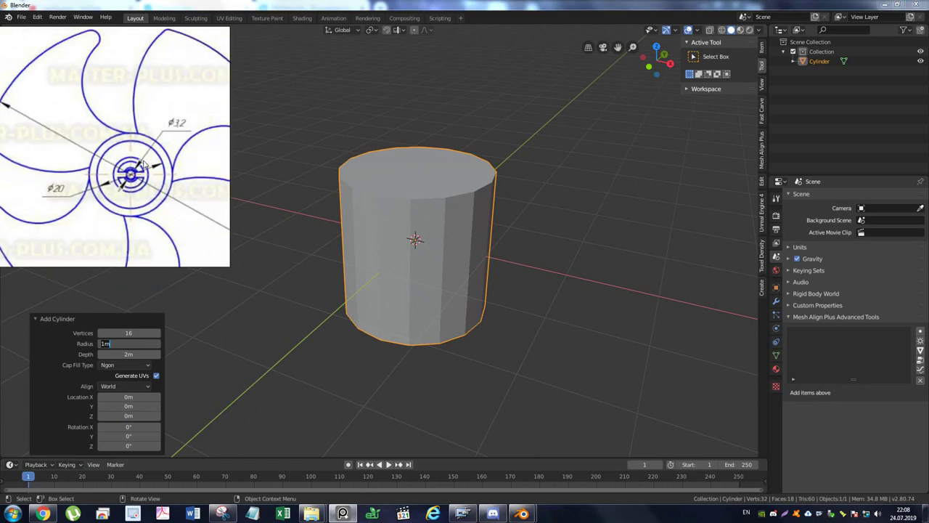
Zoom the reference onto the fan's Ø24.5 side profile and select the Radius value.
scroll(145, 164, down, 4)
scroll(125, 157, up, 3)
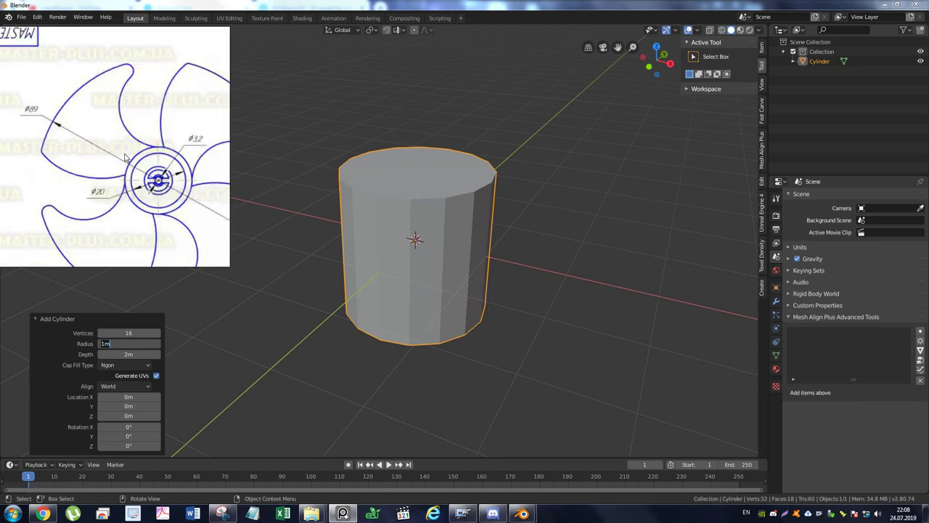
scroll(124, 158, down, 3)
scroll(120, 173, up, 1)
scroll(121, 173, up, 1)
scroll(120, 173, down, 1)
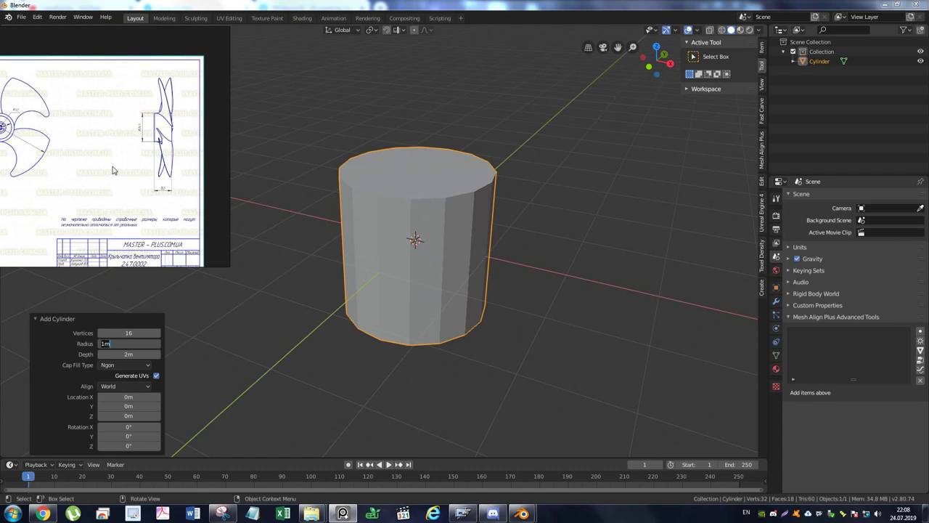
scroll(151, 144, up, 2)
scroll(164, 127, up, 2)
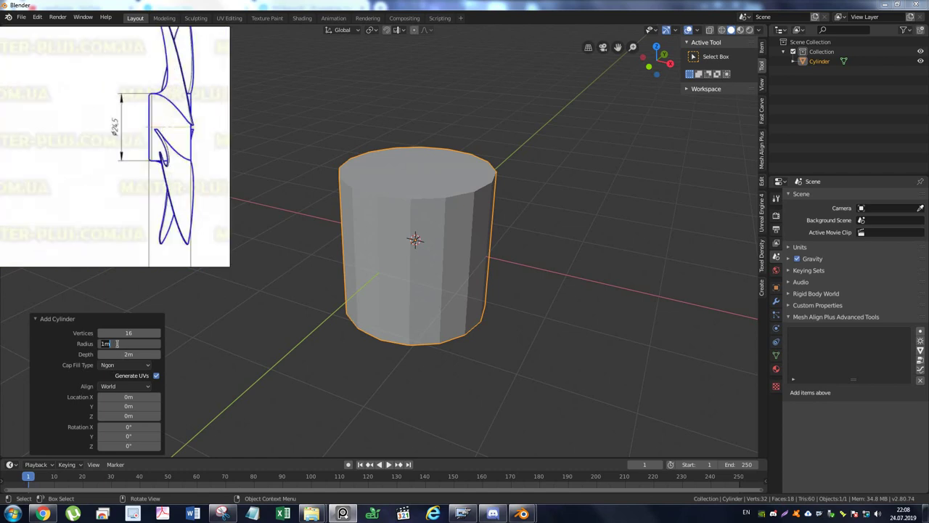
drag(117, 343, 85, 344)
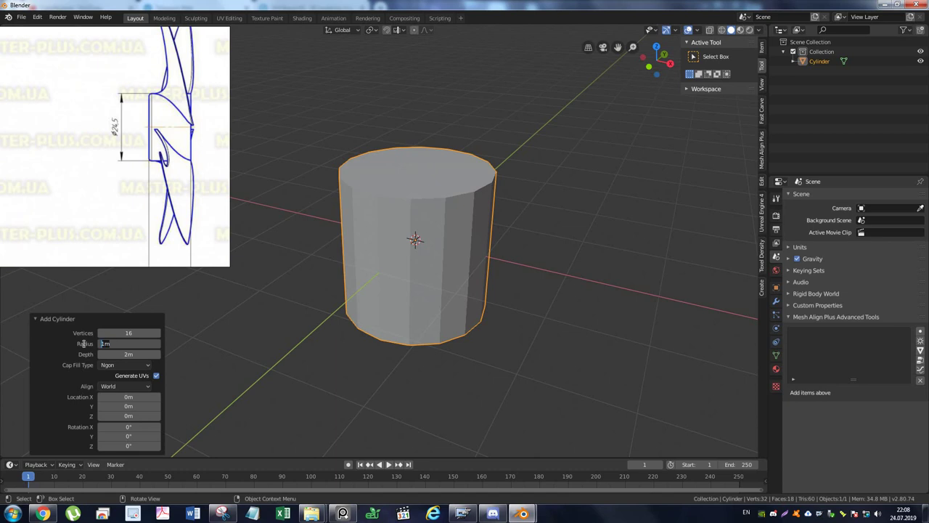
Set the cylinder radius to 0.245 m.
text(0)
text(24)
text(5)
key(Tab)
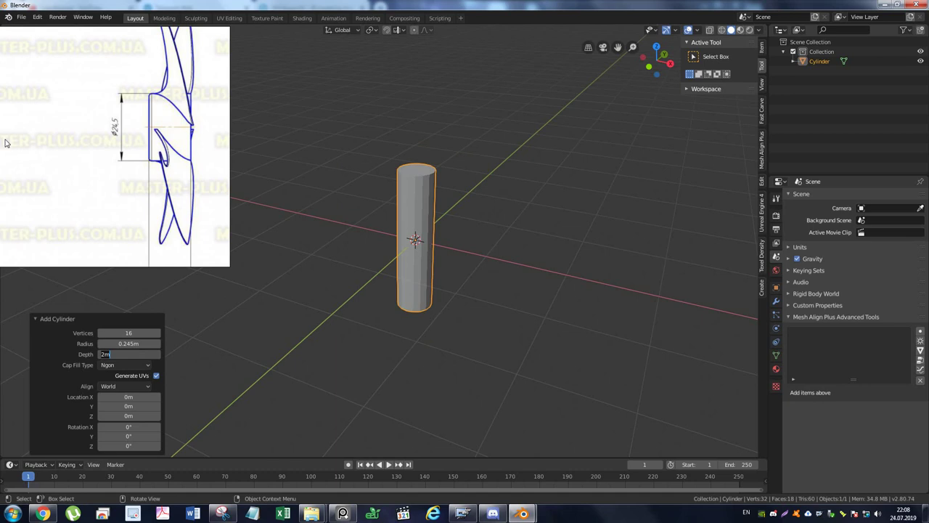
Pan and zoom the reference drawing to show the fan's front and side views.
drag(3, 146, 162, 141)
scroll(128, 174, down, 2)
scroll(211, 188, up, 2)
scroll(203, 146, down, 1)
drag(124, 209, 159, 204)
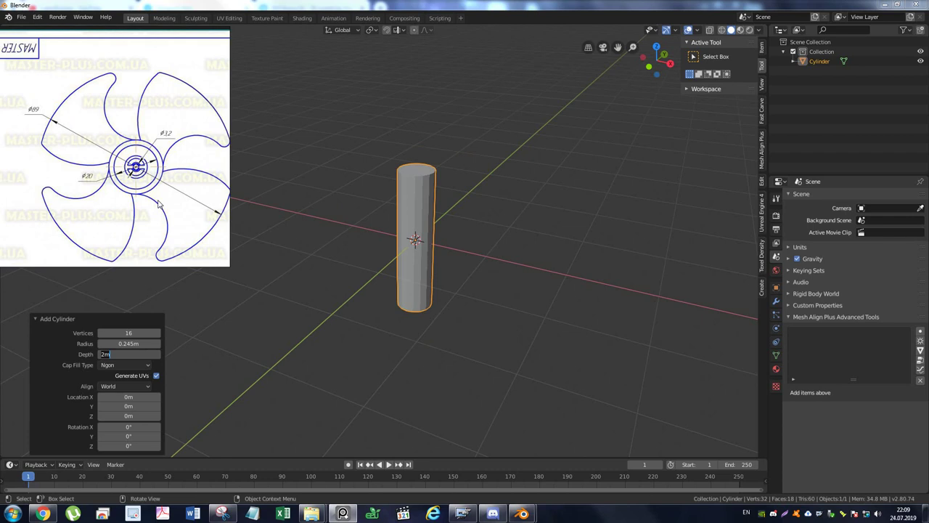
drag(213, 188, 58, 167)
scroll(148, 183, down, 1)
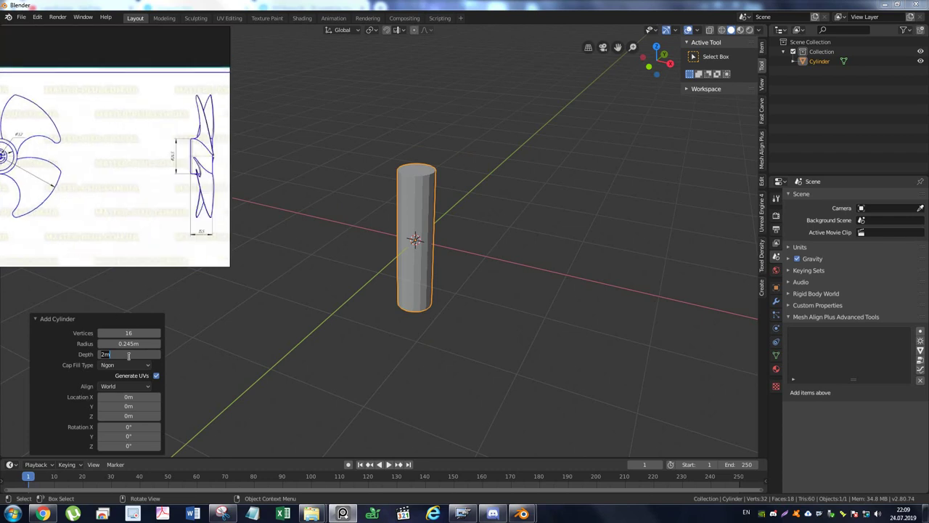
Set the cylinder depth to 0.4 m, correcting an initial 0.2 m entry.
drag(128, 355, 82, 361)
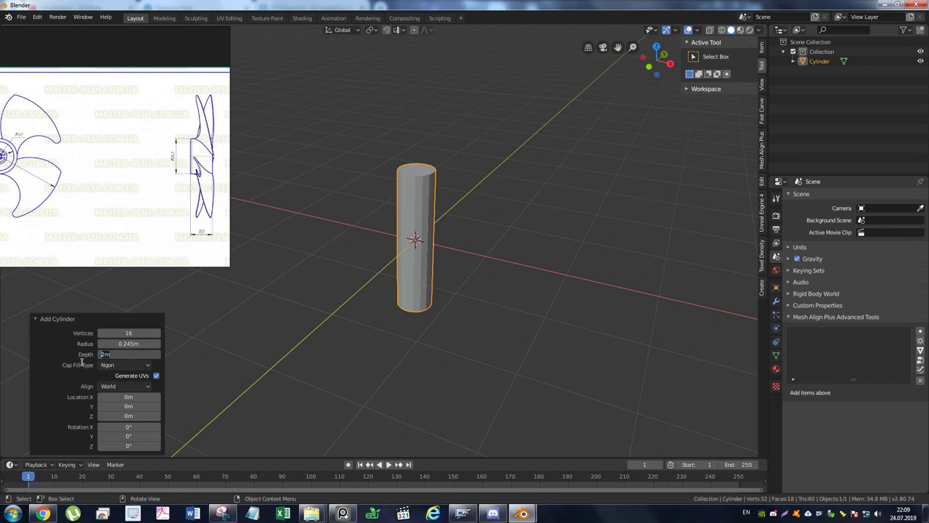
text(0.2)
key(Return)
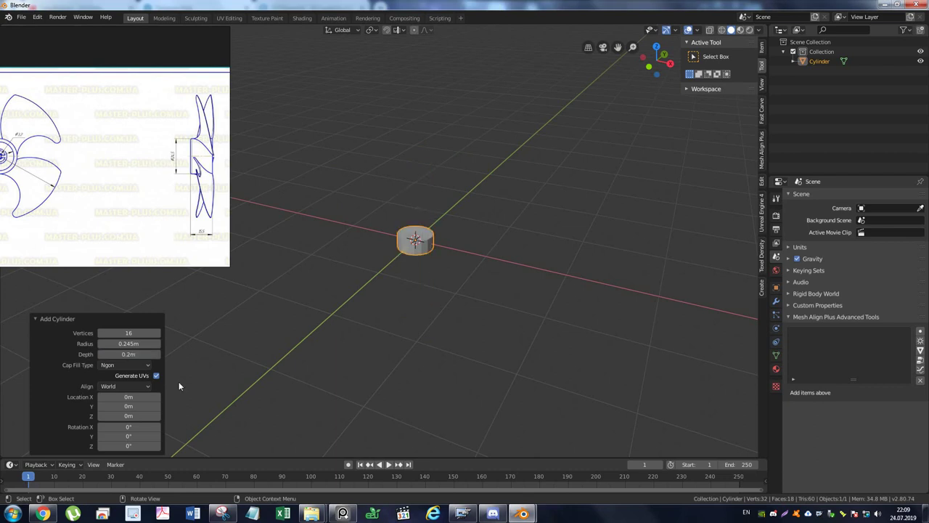
click(135, 356)
text(0.4)
key(Return)
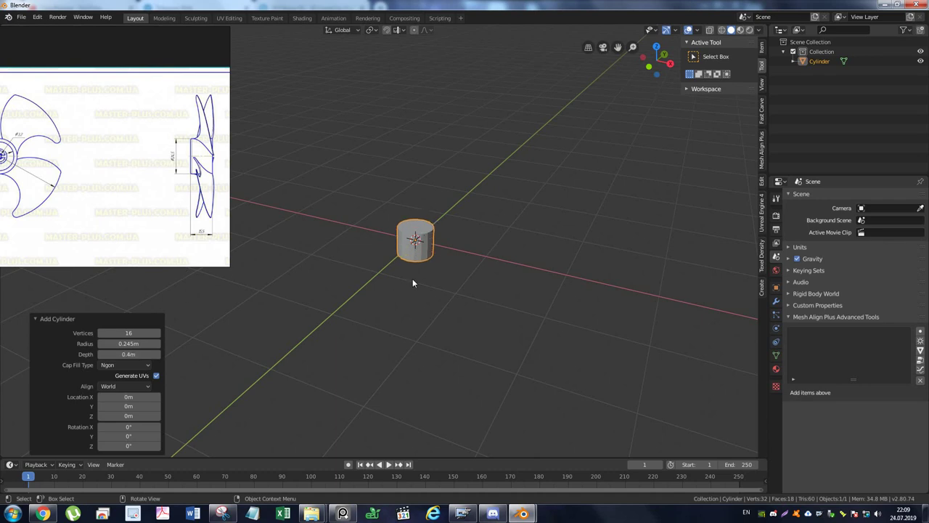
mouse_move(444, 238)
alt+middle_down()
mouse_move(455, 239)
mouse_move(426, 278)
alt+middle_up()
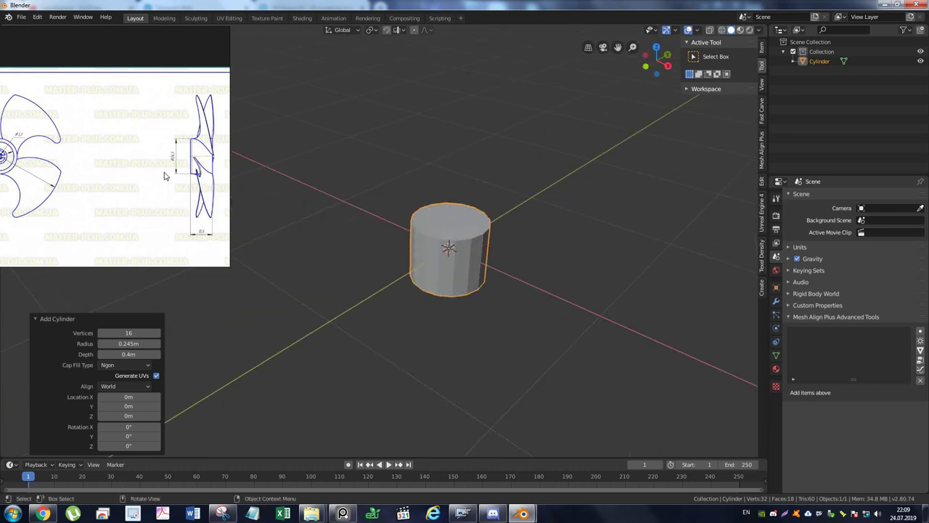
scroll(135, 181, up, 3)
scroll(135, 182, up, 3)
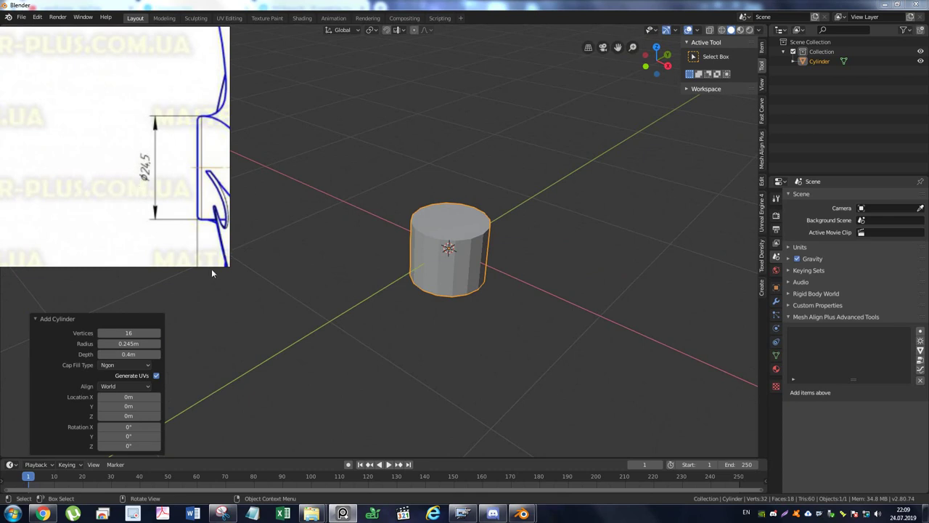
mouse_move(322, 270)
middle_down()
mouse_move(427, 263)
mouse_move(417, 295)
mouse_move(395, 289)
middle_up()
scroll(159, 173, down, 2)
scroll(160, 173, up, 3)
scroll(160, 173, down, 1)
scroll(158, 173, down, 1)
scroll(155, 174, down, 1)
scroll(154, 173, down, 1)
mouse_move(154, 173)
mouse_down()
mouse_move(159, 160)
mouse_move(165, 170)
mouse_up()
scroll(164, 171, down, 2)
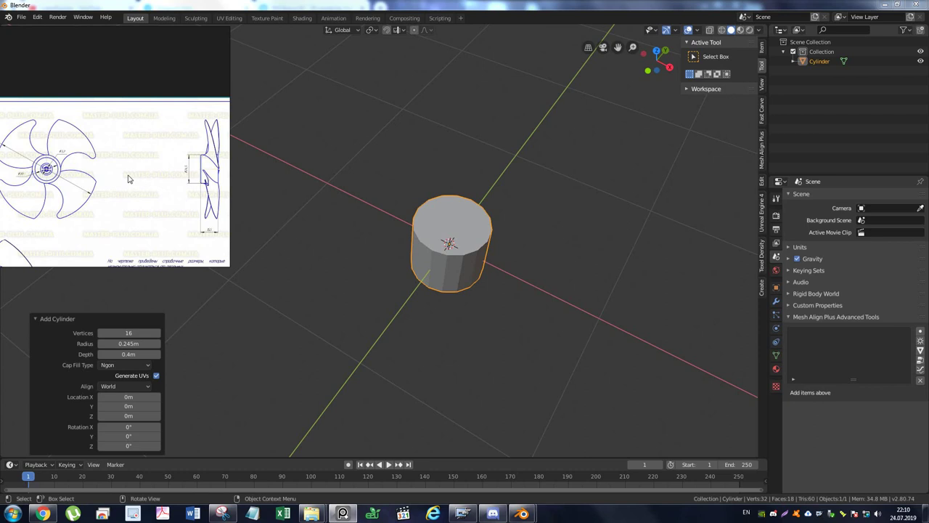
drag(71, 167, 108, 170)
scroll(107, 170, up, 3)
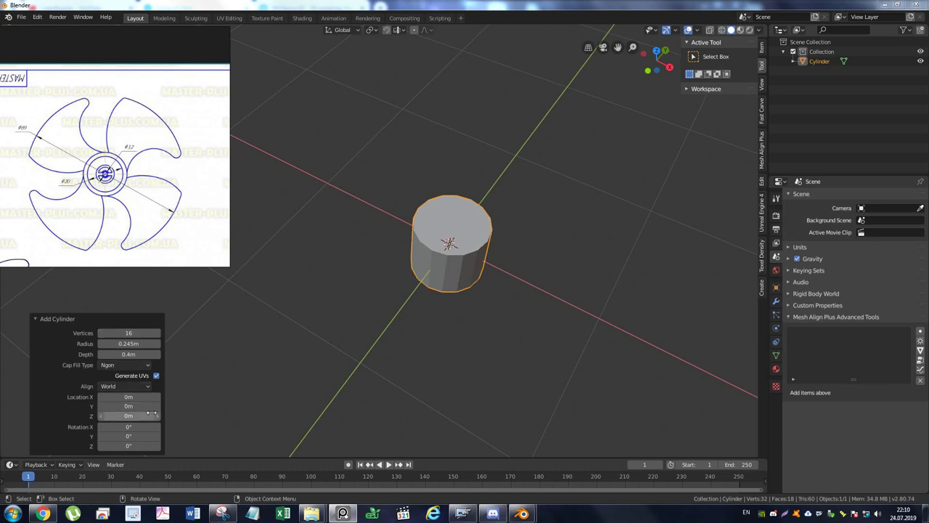
middle_drag(434, 243, 445, 243)
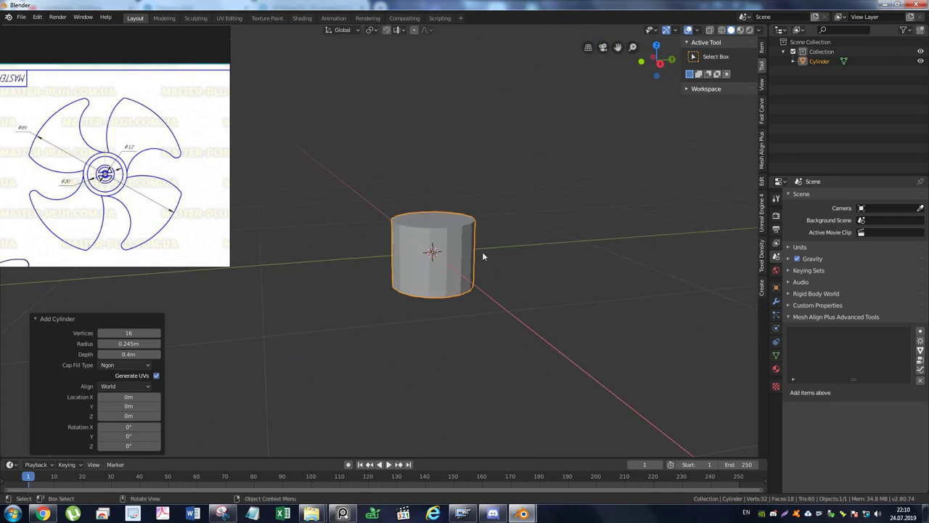
key(r)
Rotate the hub cylinder 90° about the X axis.
key(x)
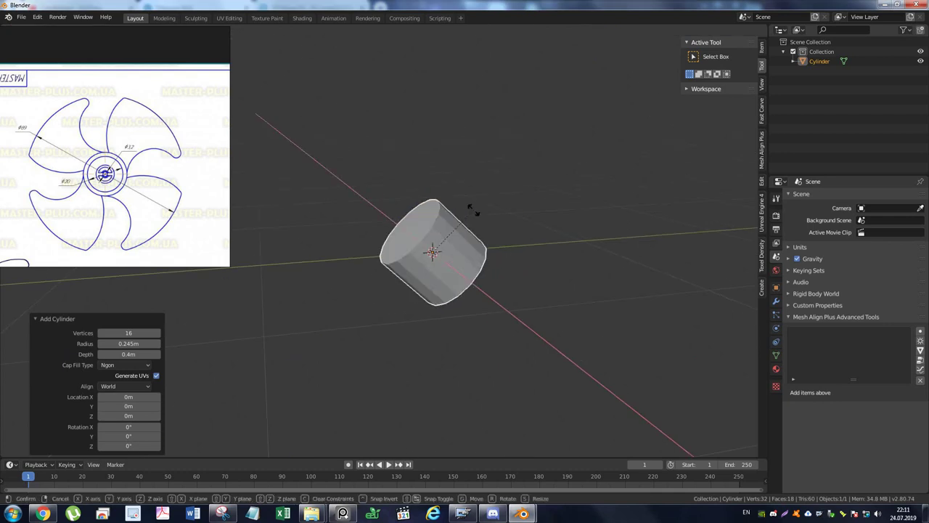
text(90)
key(Return)
Check the rotated hub from an axis-aligned view, then enter Edit Mode on it.
mouse_move(513, 188)
middle_down()
mouse_move(443, 188)
mouse_move(509, 190)
mouse_move(666, 79)
middle_up()
click(654, 63)
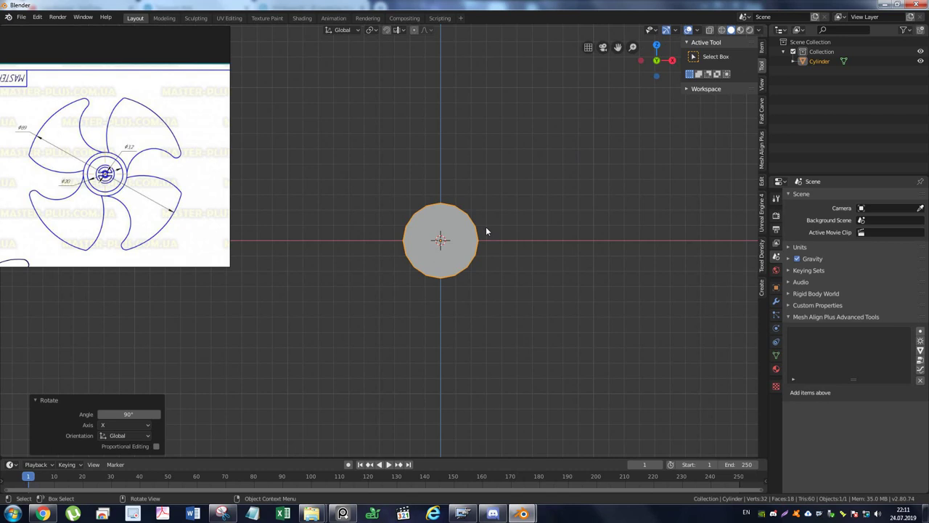
middle_drag(502, 225, 475, 233)
key(ctrl+Tab)
click(559, 236)
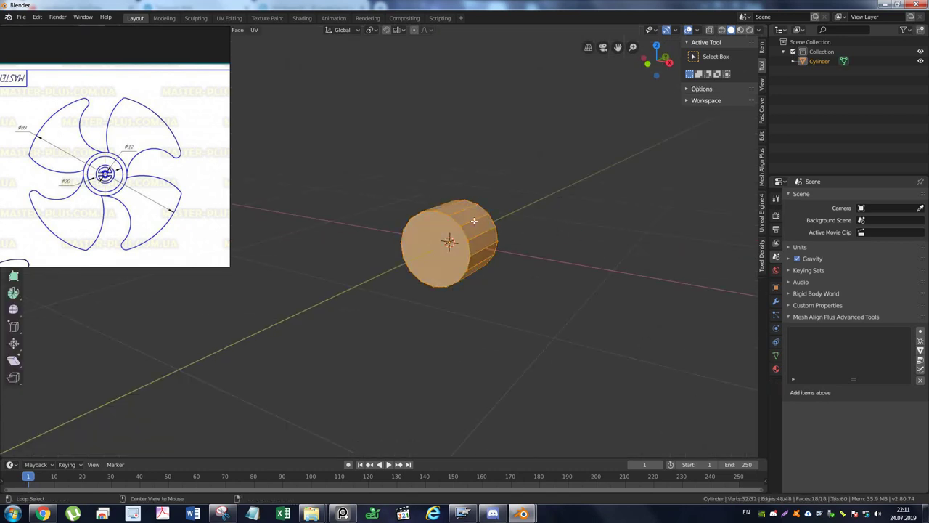
Extrude the hub's 16 side faces into an outer ring scaled 3.292× on X and Z.
key(e)
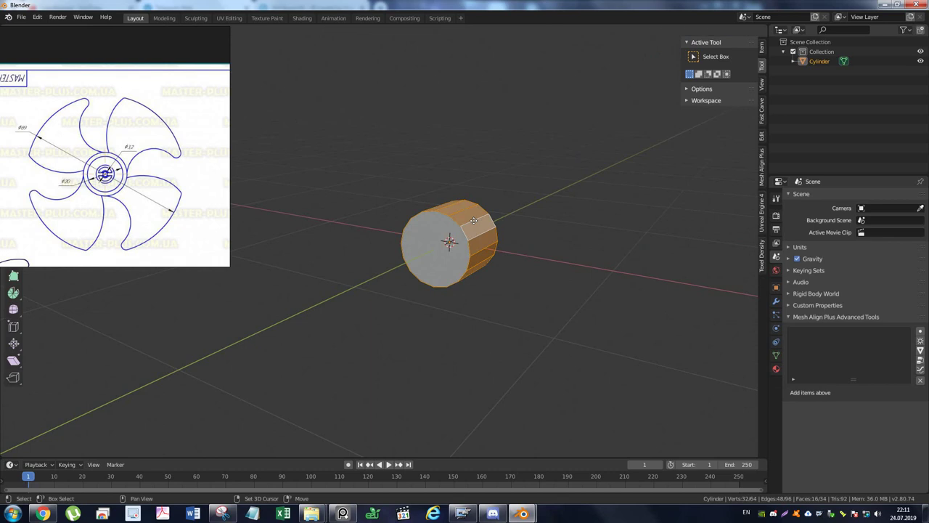
key(z)
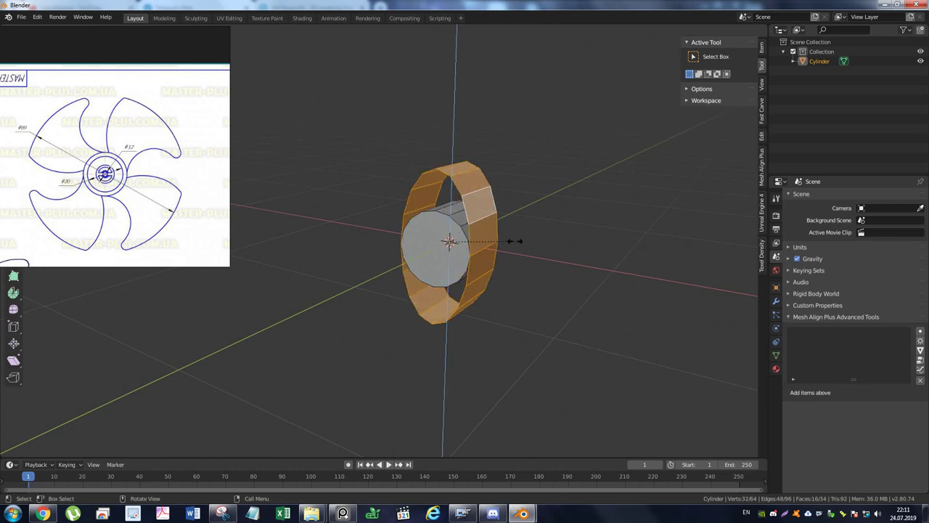
key(Escape)
key(s)
key(shift+y)
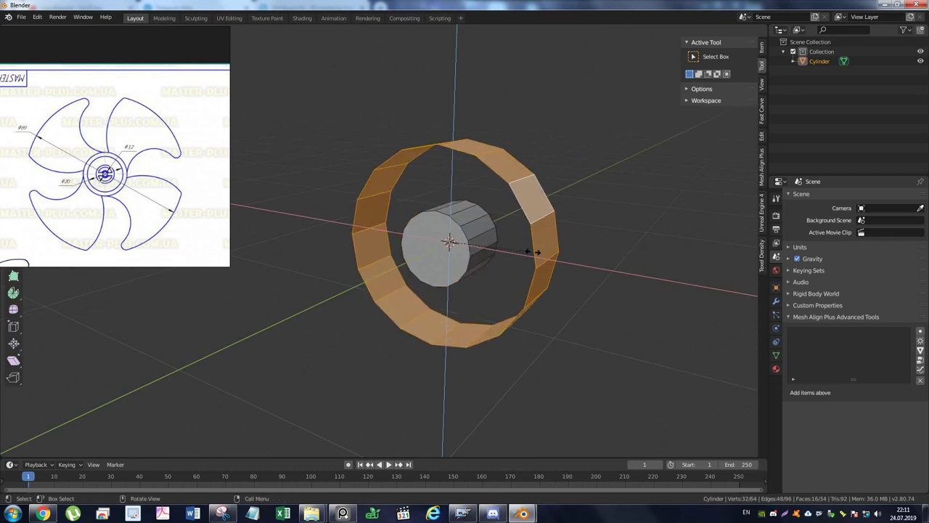
click(549, 269)
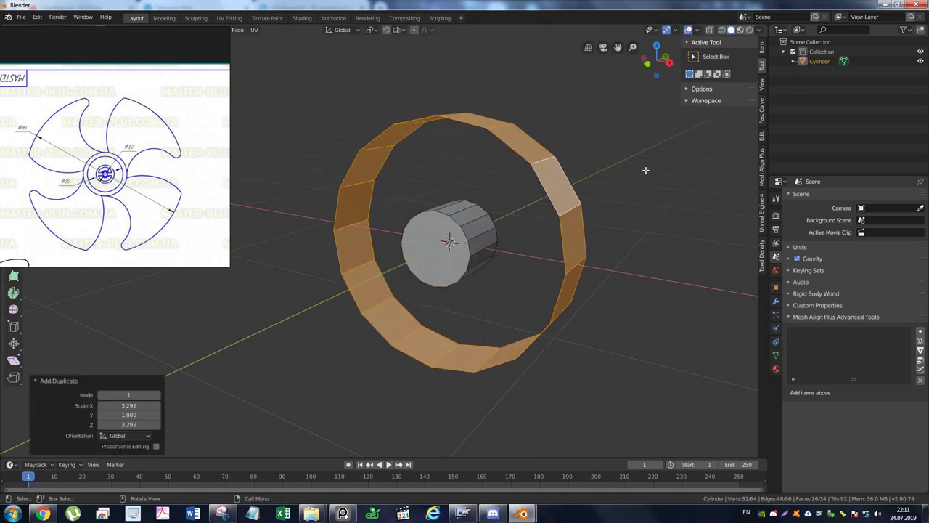
Inspect the ring from front orthographic views, then box-select its left half and the hub face.
click(648, 63)
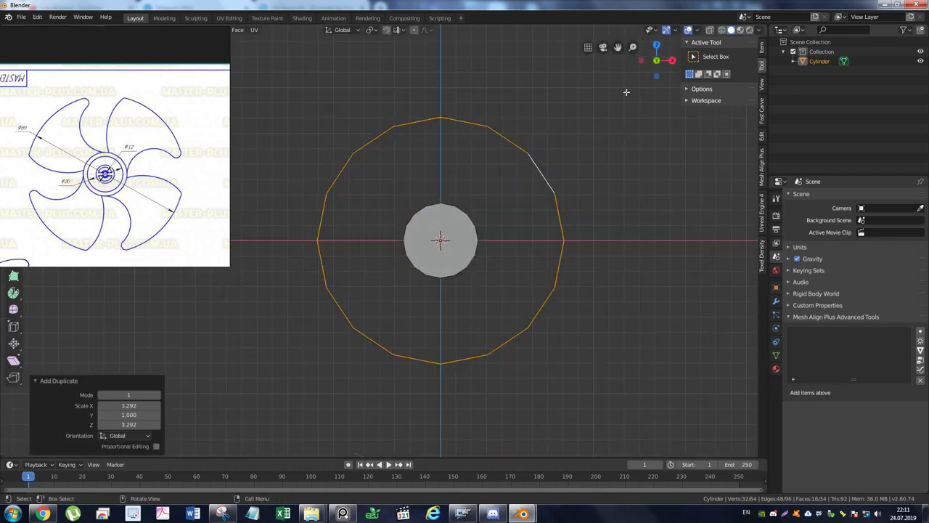
middle_drag(349, 228, 349, 228)
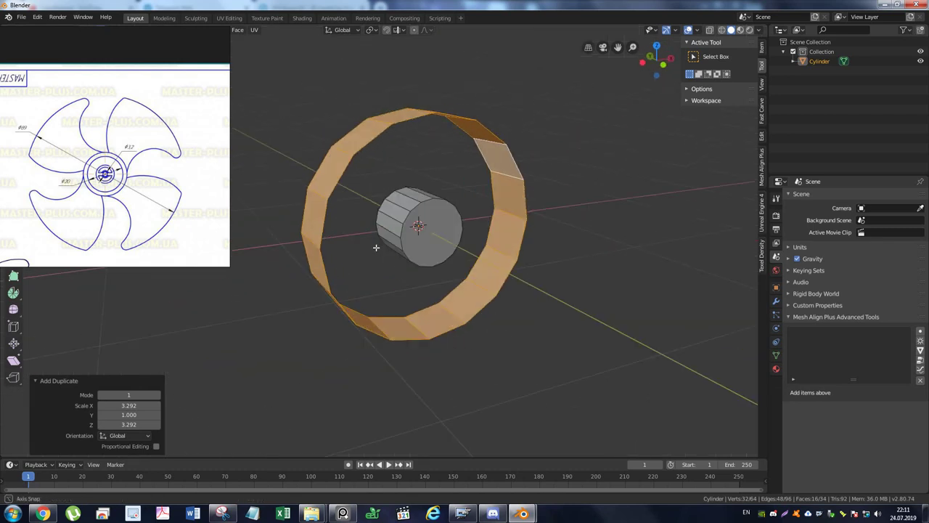
click(656, 60)
shift+middle_drag(535, 191, 503, 135)
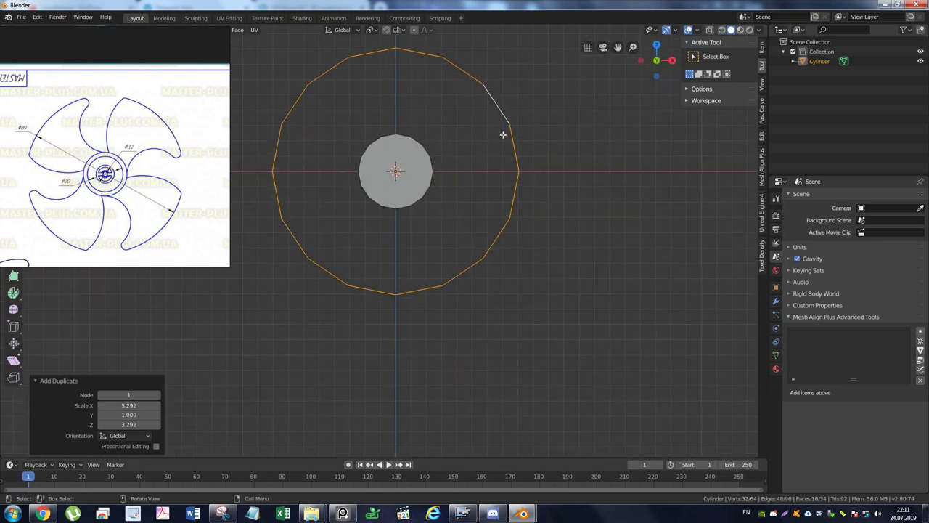
key(KP_1)
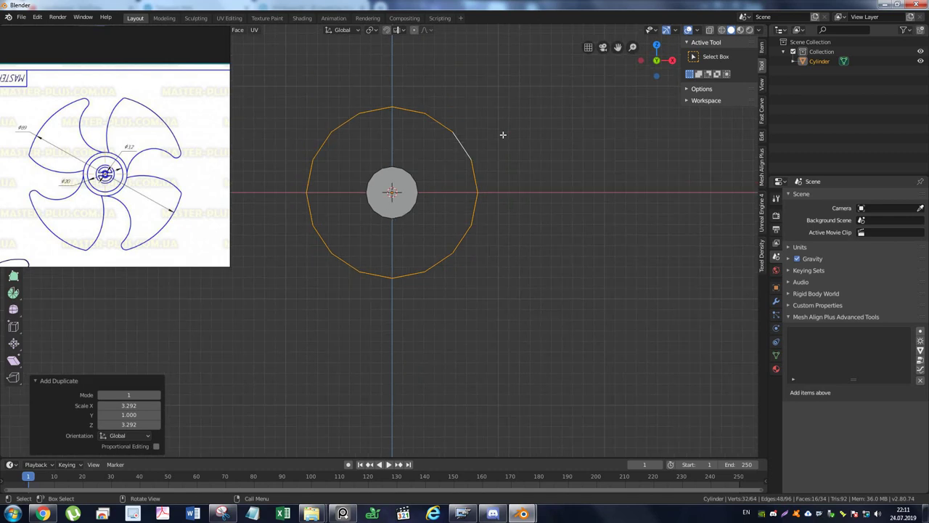
middle_drag(503, 134, 502, 126)
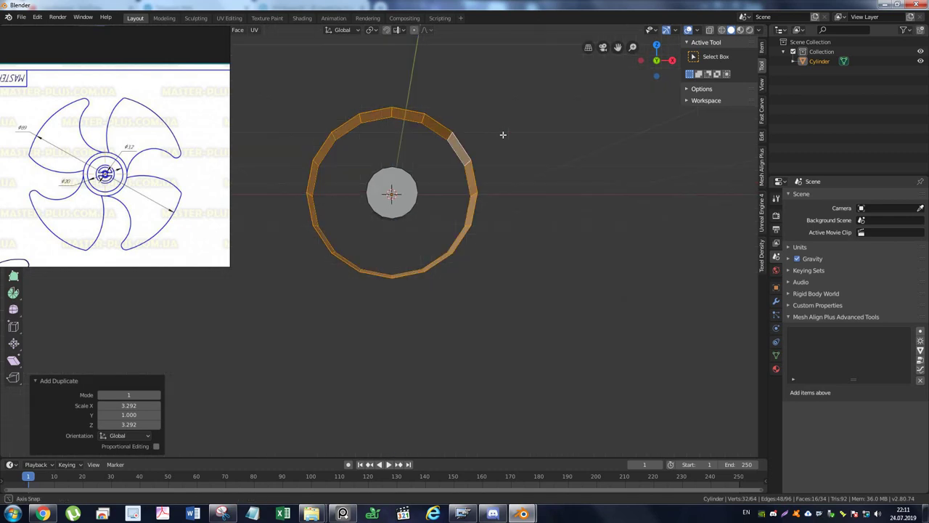
click(657, 58)
mouse_move(525, 108)
shift+middle_down()
mouse_move(508, 114)
mouse_move(592, 151)
mouse_move(577, 160)
shift+middle_up()
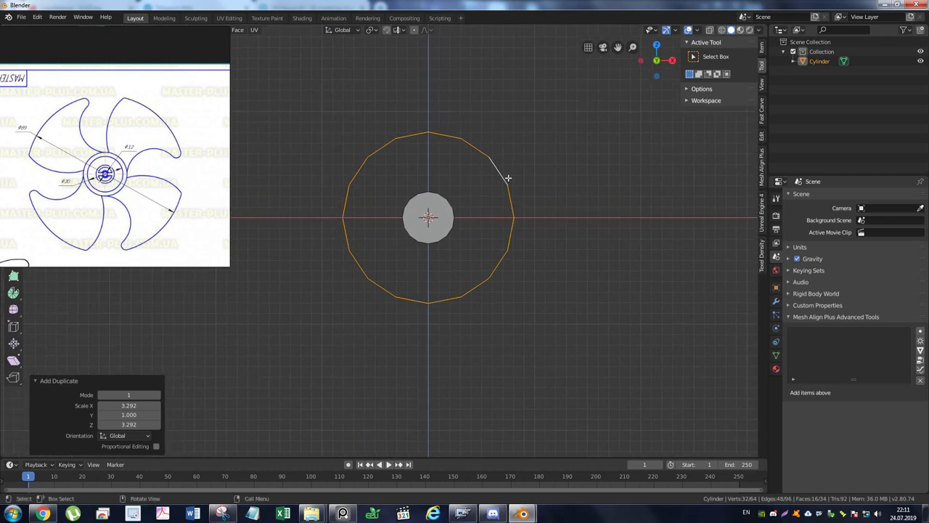
middle_drag(525, 188, 516, 194)
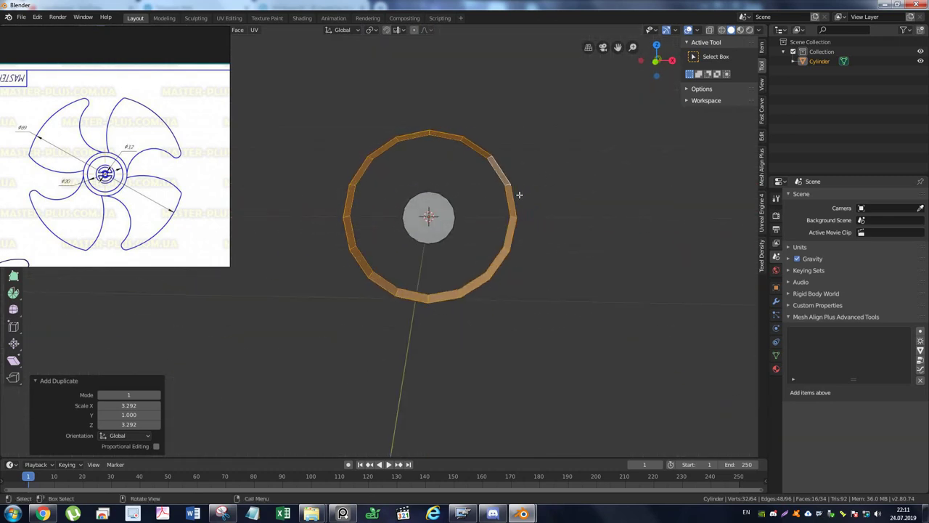
drag(311, 102, 418, 338)
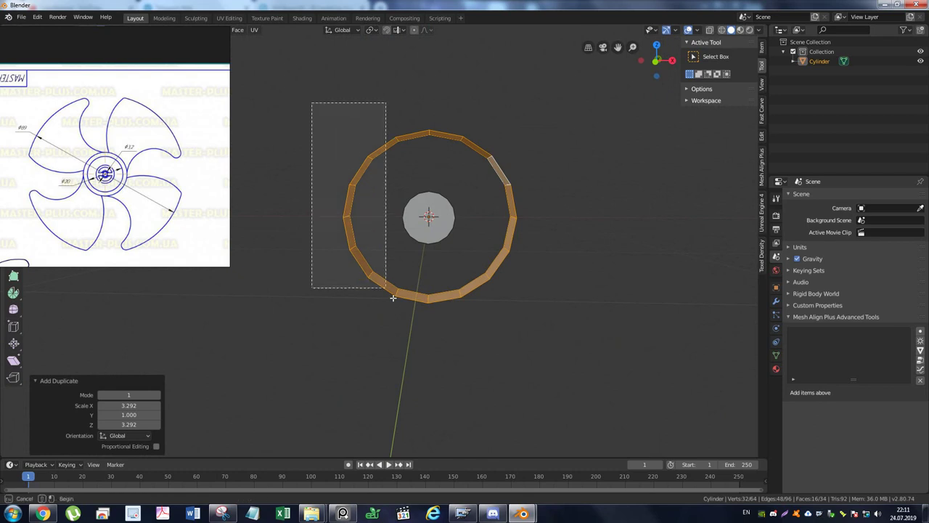
shift+drag(637, 368, 357, 218)
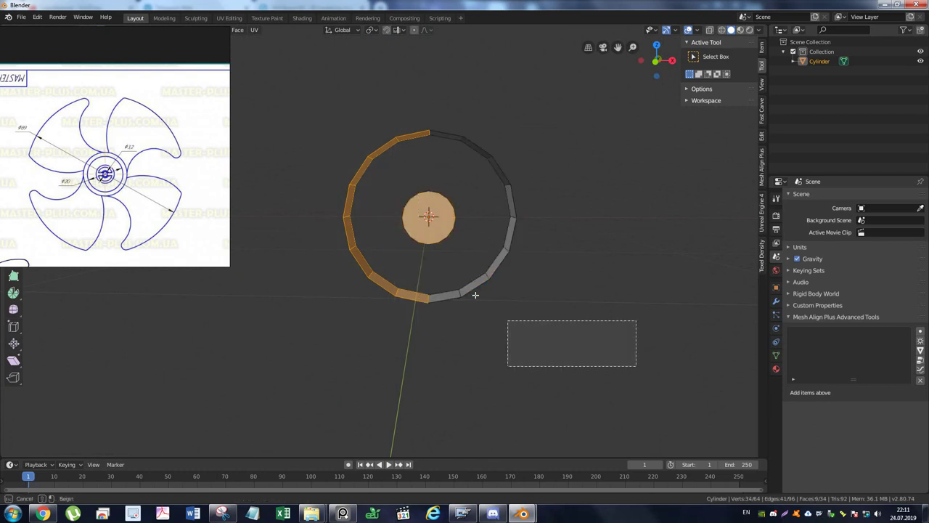
Delete the selected ring faces and the lower half of the hub faces.
mouse_move(357, 228)
middle_down()
mouse_move(443, 245)
mouse_move(450, 230)
middle_up()
key(x)
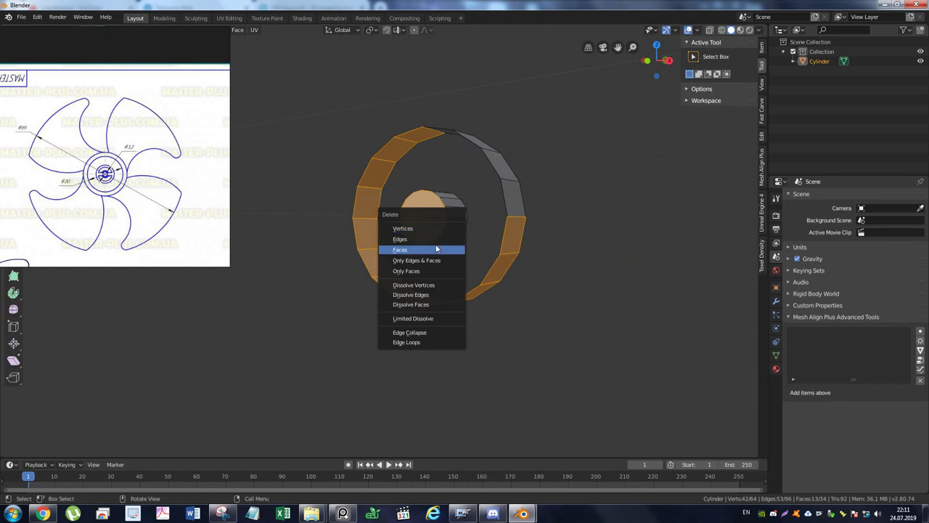
click(439, 249)
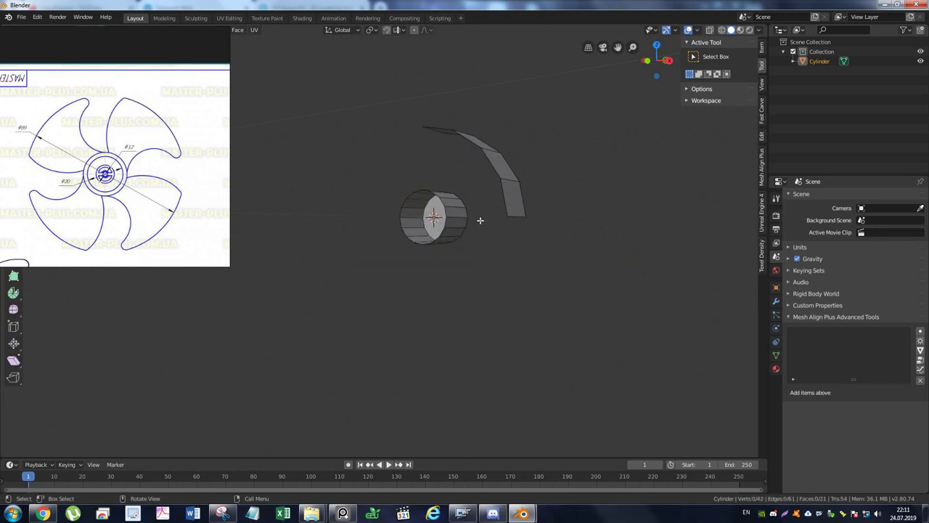
drag(480, 221, 392, 260)
key(x)
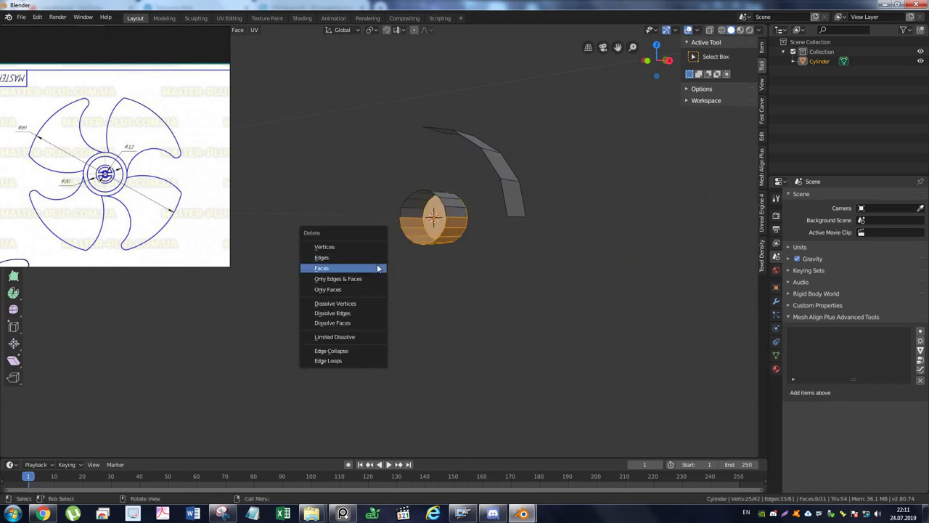
click(382, 258)
Delete the left part of the small arc, leaving one curved outer-ring strip.
drag(426, 180, 383, 222)
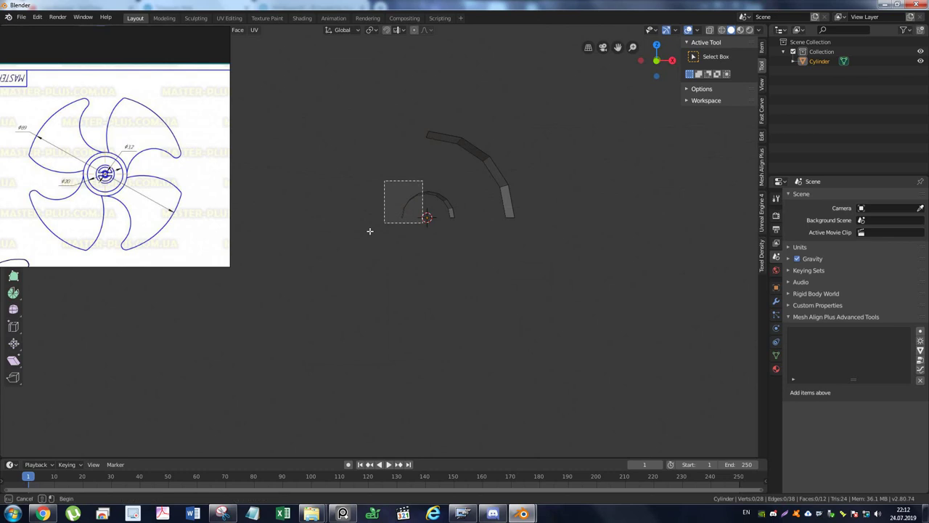
key(x)
click(373, 231)
middle_drag(442, 215, 310, 235)
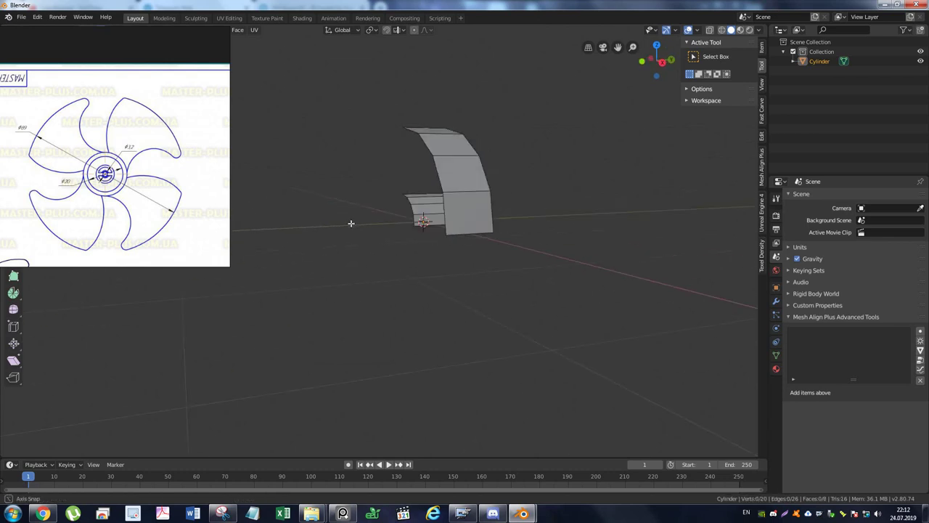
scroll(146, 189, down, 3)
scroll(160, 201, up, 3)
scroll(160, 200, down, 2)
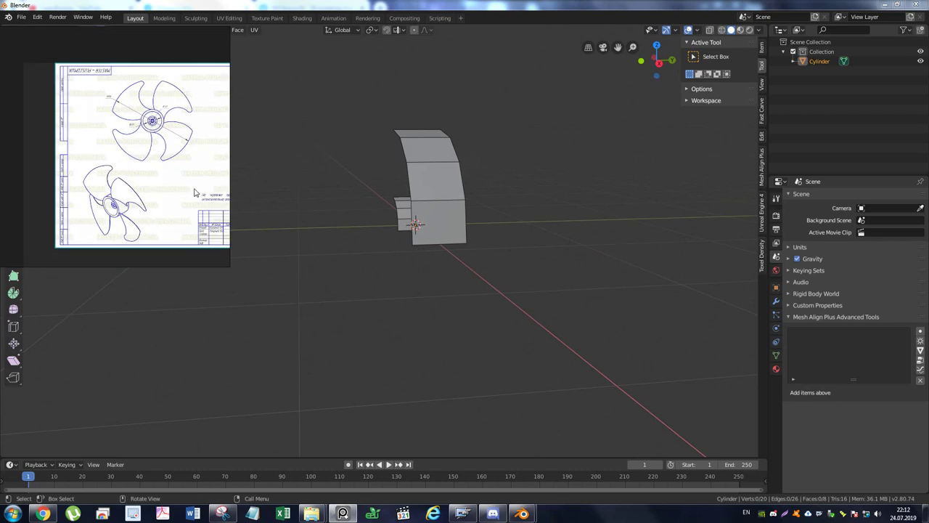
mouse_move(342, 182)
middle_down()
mouse_move(439, 194)
mouse_move(476, 182)
mouse_move(438, 186)
middle_up()
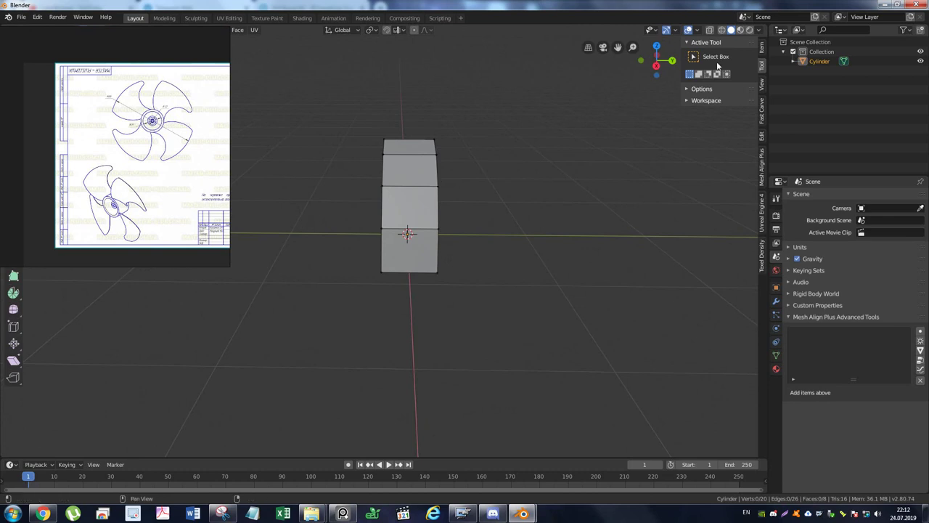
Knife a diagonal cut across the strip from its top-left to bottom-right corner.
click(656, 65)
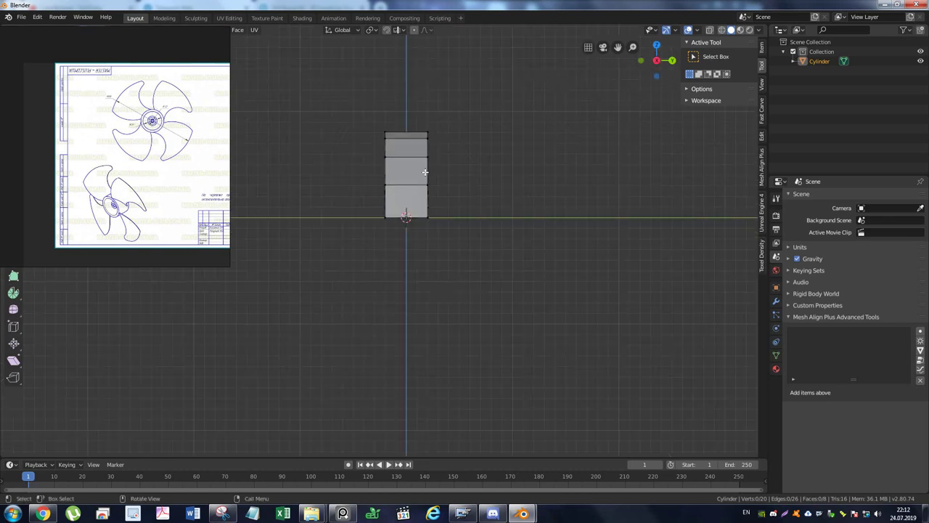
key(k)
click(386, 131)
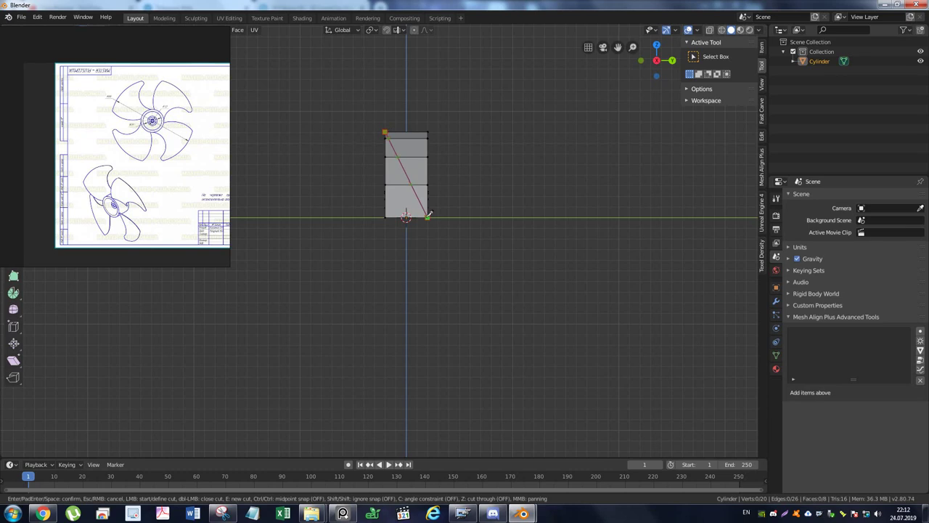
click(428, 215)
key(Return)
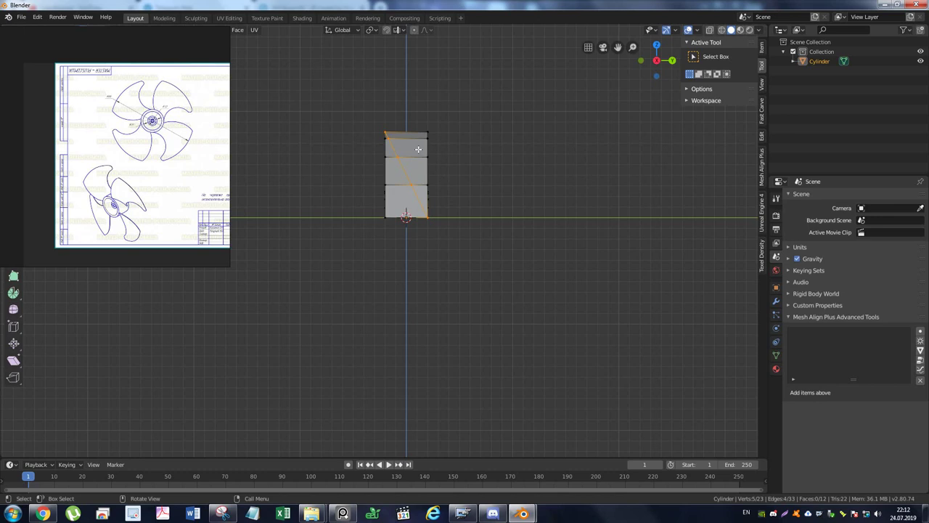
Turn on proportional editing, nudge the cut vertices, and select one vertex on the cut.
scroll(424, 156, up, 2)
shift+middle_drag(446, 152, 501, 191)
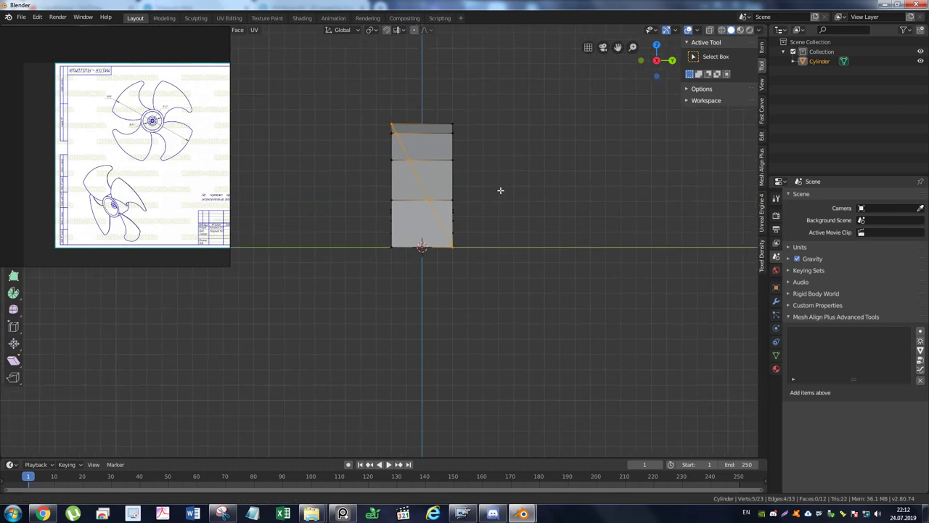
click(414, 30)
key(g)
click(417, 185)
click(413, 175)
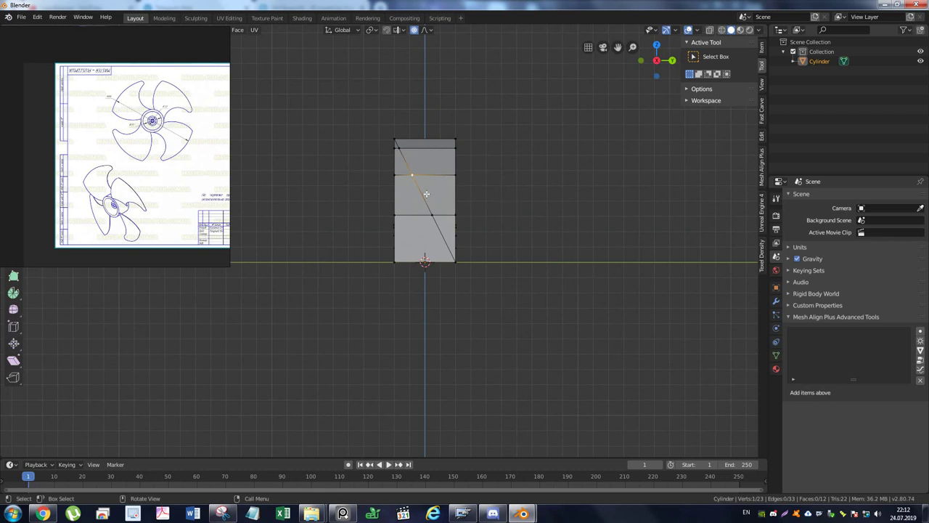
mouse_move(473, 191)
middle_down()
mouse_move(473, 230)
mouse_move(483, 238)
middle_up()
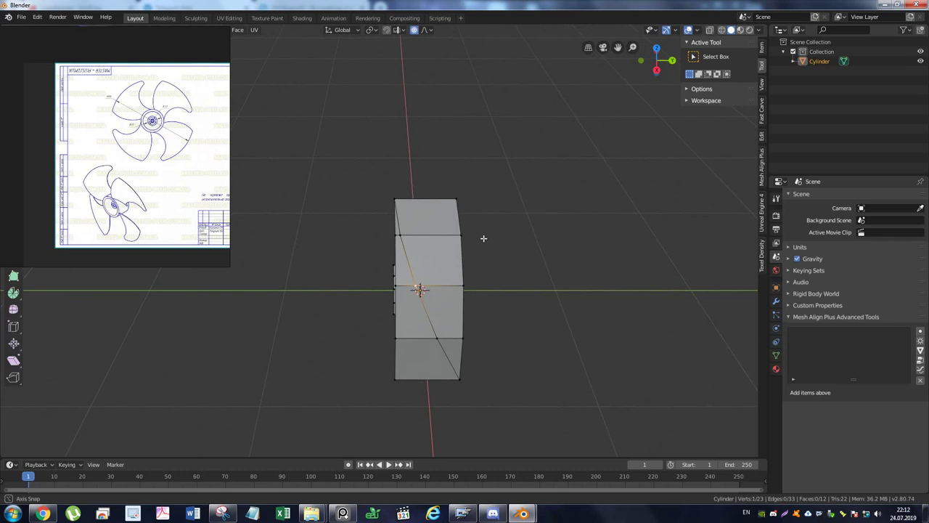
Knife a second corner-to-corner diagonal cut across the strip.
middle_drag(483, 238, 484, 238)
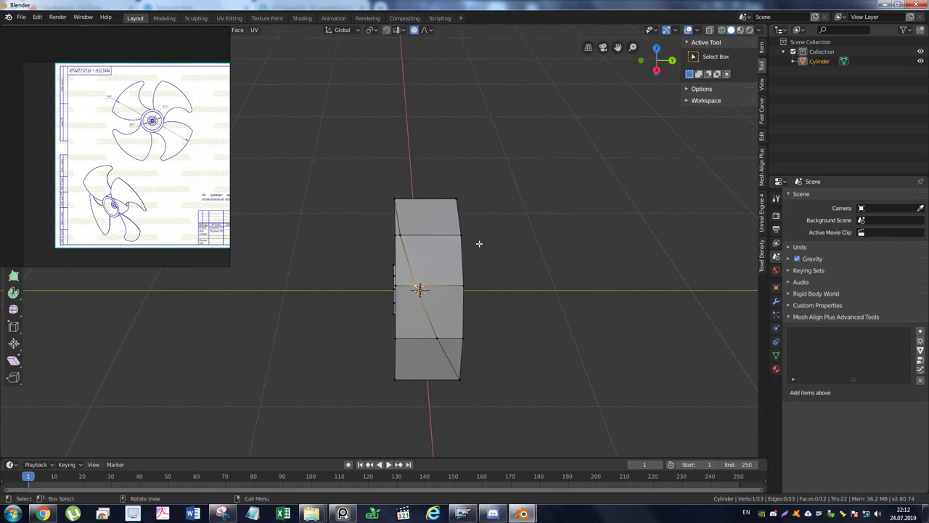
mouse_move(443, 290)
middle_down()
mouse_move(453, 246)
mouse_move(431, 275)
mouse_move(420, 275)
mouse_move(436, 281)
middle_up()
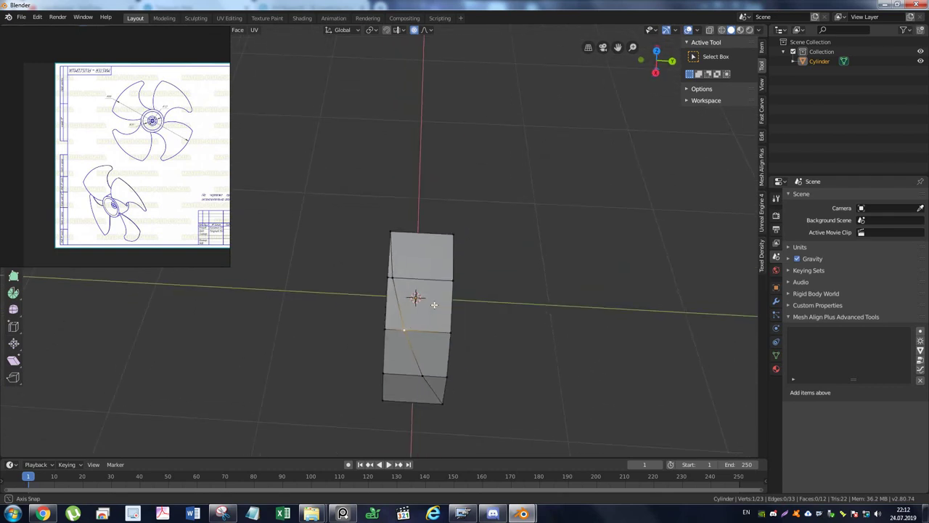
key(k)
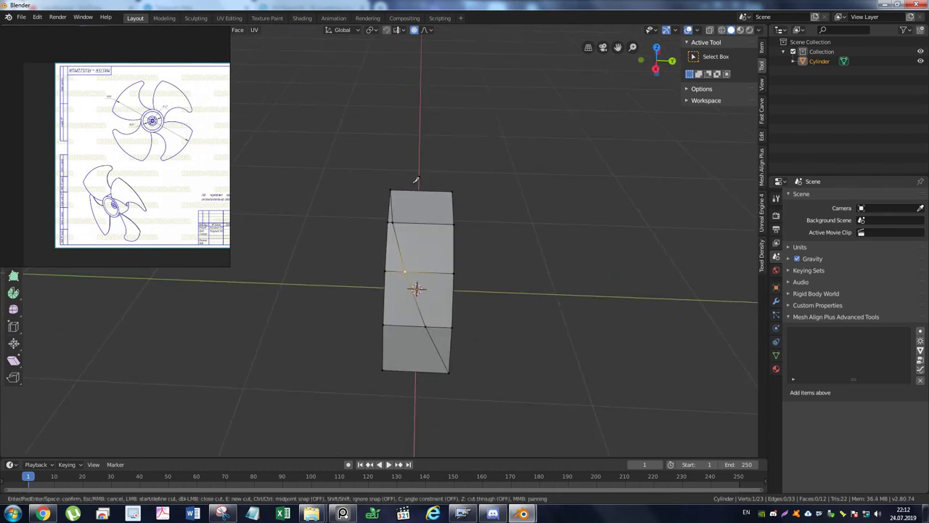
click(391, 191)
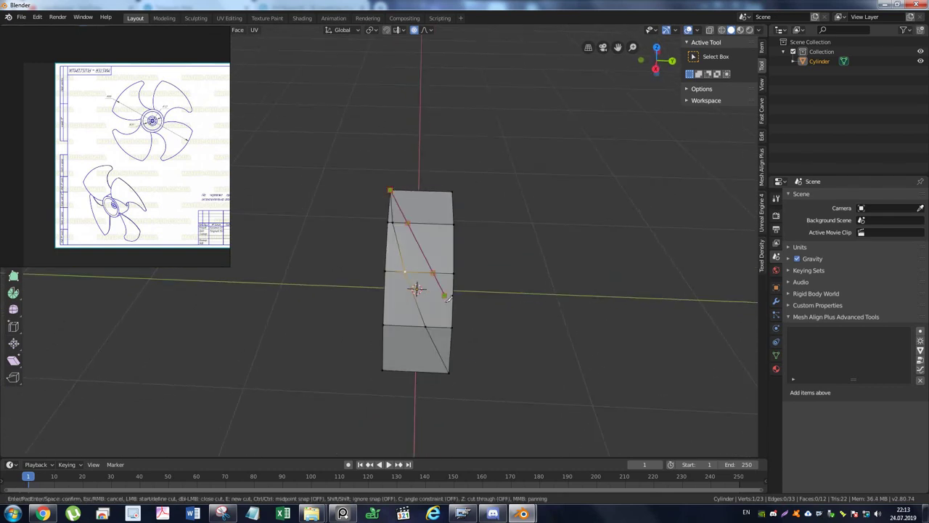
click(450, 371)
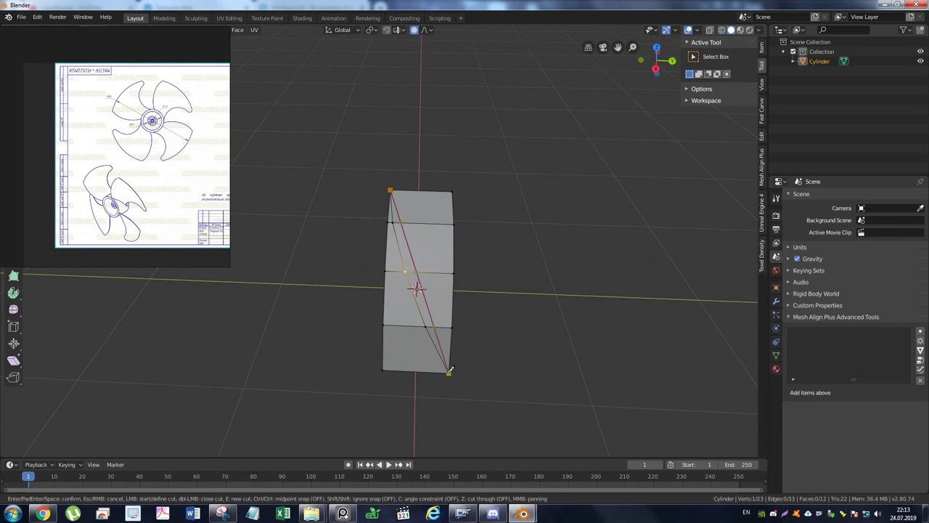
key(Return)
Select the three unwanted cut edges and dissolve them.
key(alt+a)
shift+click(399, 272)
shift+click(399, 215)
shift+click(390, 213)
key(x)
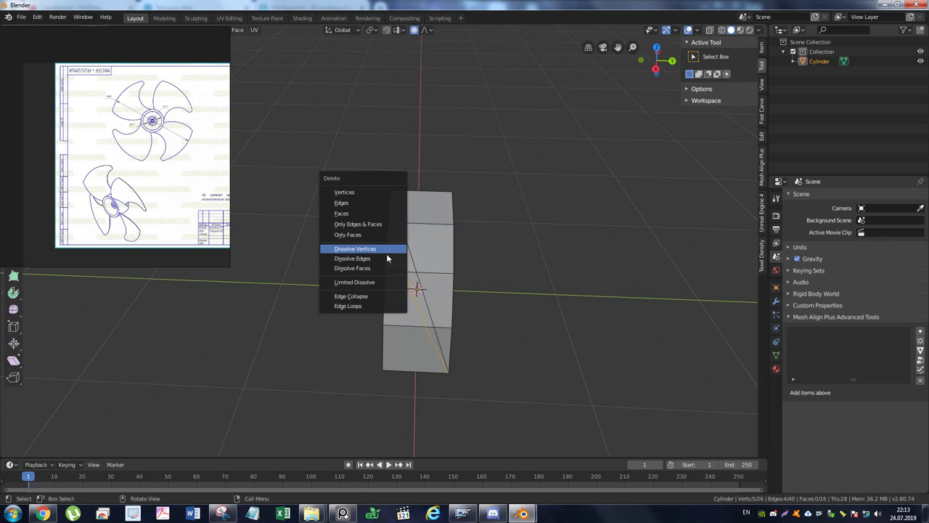
click(387, 259)
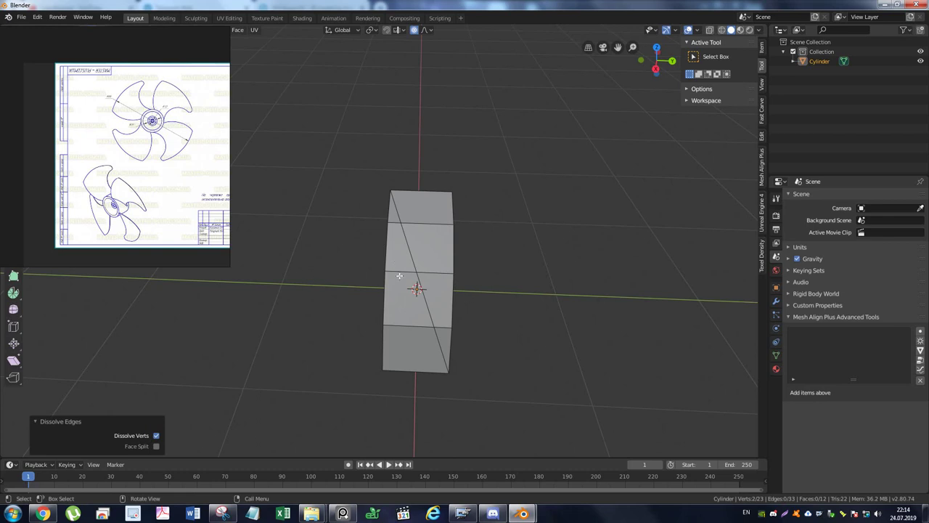
Try moving the strip's middle edge along Y, then cancel, leaving the mesh unchanged.
click(429, 287)
click(419, 276)
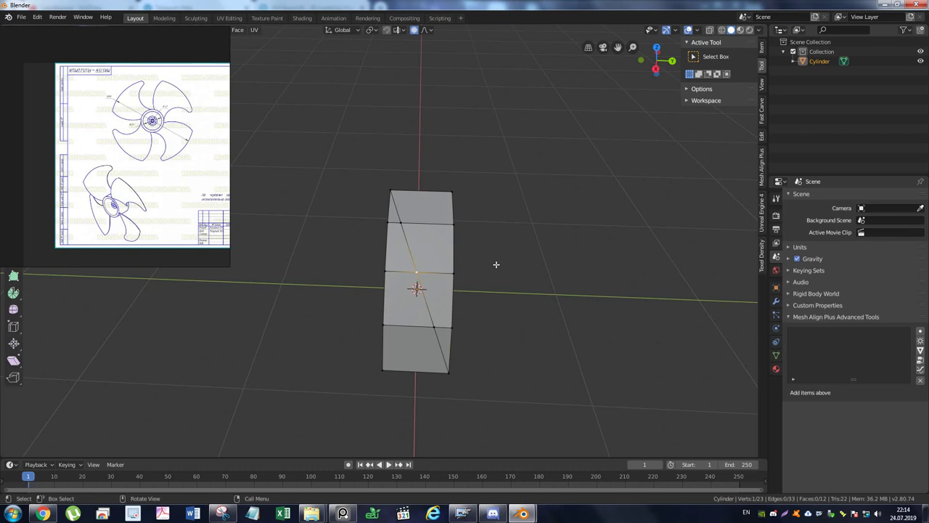
key(g)
key(y)
scroll(496, 265, down, 3)
scroll(496, 265, down, 2)
scroll(496, 265, up, 5)
scroll(496, 264, up, 3)
scroll(496, 265, up, 3)
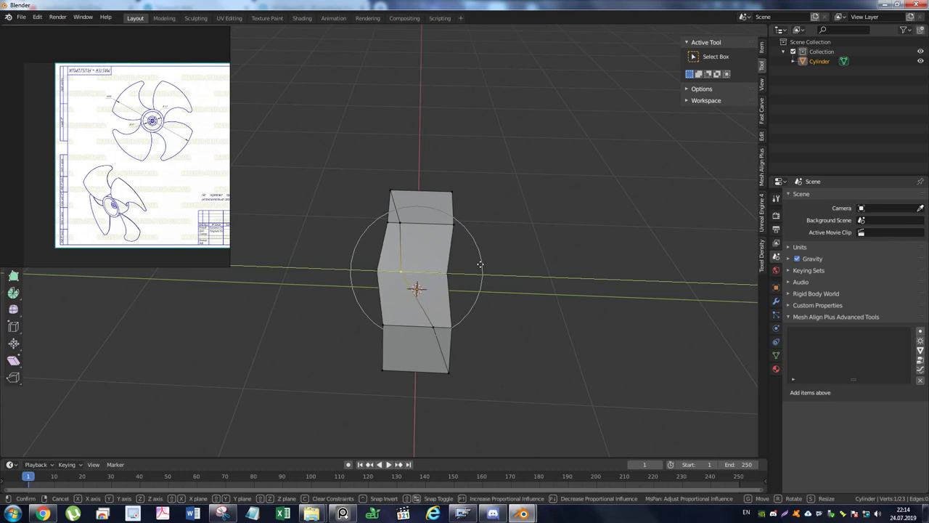
scroll(485, 264, down, 3)
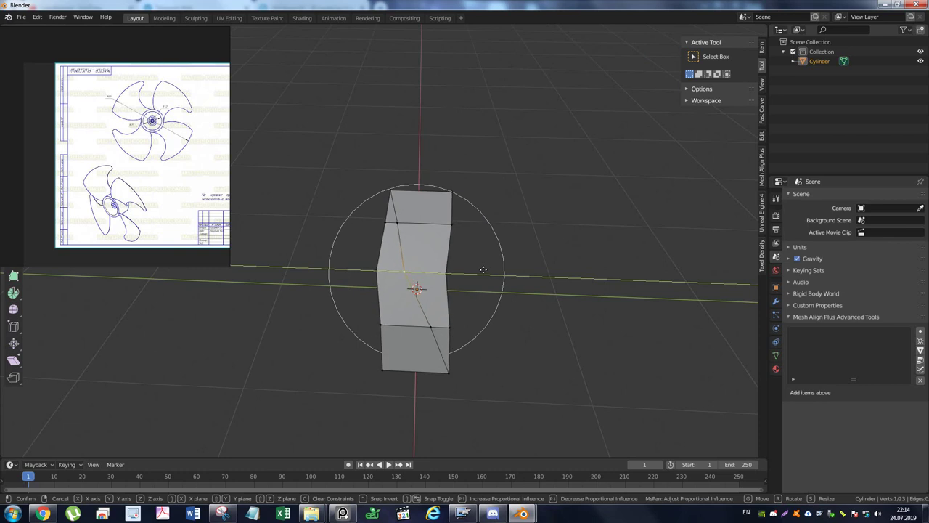
right_click(490, 269)
middle_drag(490, 270, 501, 311)
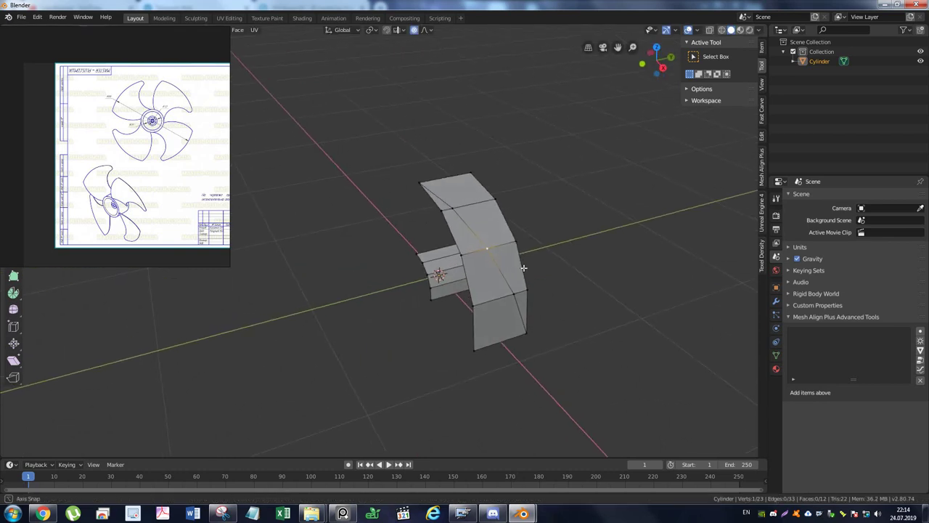
Select the six curved strip faces and separate them into a new object.
click(501, 310)
shift+click(481, 256)
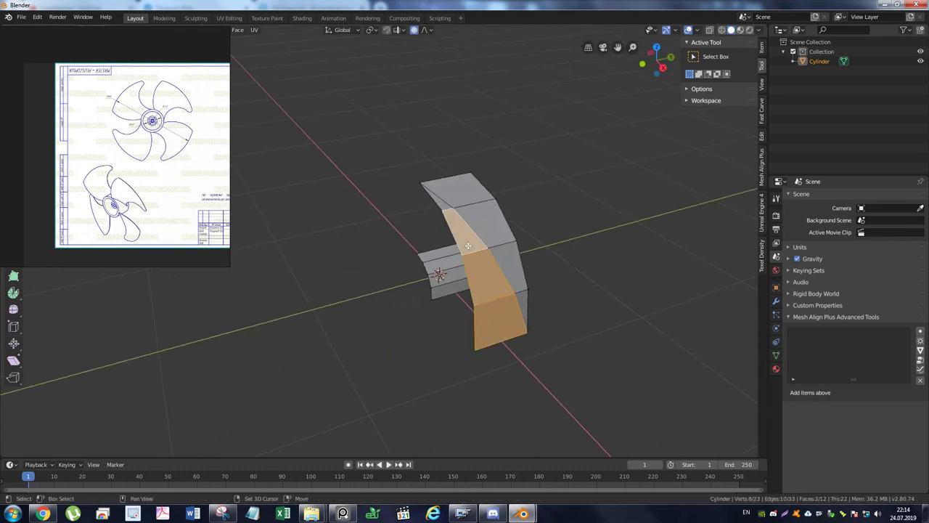
shift+click(448, 195)
shift+click(483, 187)
shift+click(508, 254)
shift+click(521, 303)
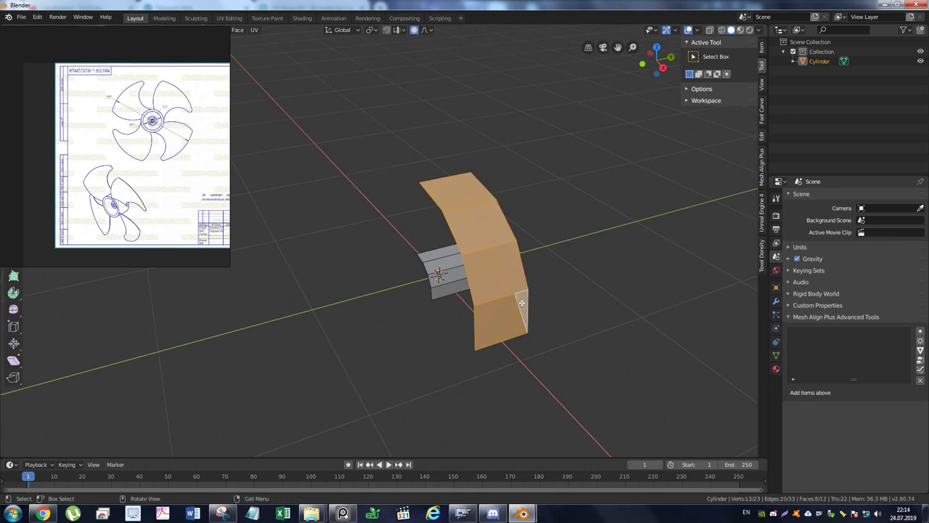
key(p)
click(521, 302)
Edit Cylinder.001 alone from a side-on view and select the strip's middle vertex.
key(ctrl+Tab)
click(443, 303)
click(479, 240)
key(ctrl+Tab)
click(531, 241)
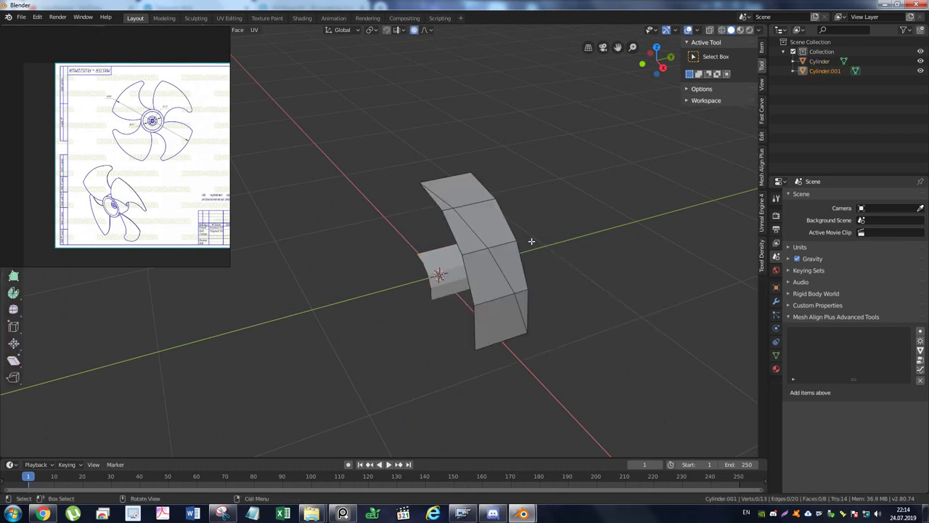
key(KP_3)
key(KP_8)
key(KP_5)
click(419, 261)
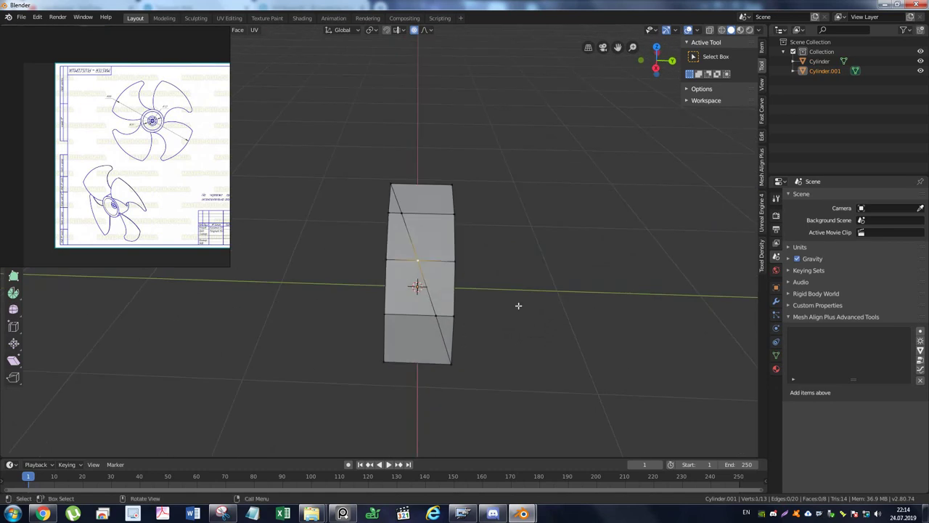
Bend the strip by moving its middle vertex along Y with proportional editing.
key(g)
key(y)
scroll(518, 305, down, 3)
scroll(519, 305, down, 2)
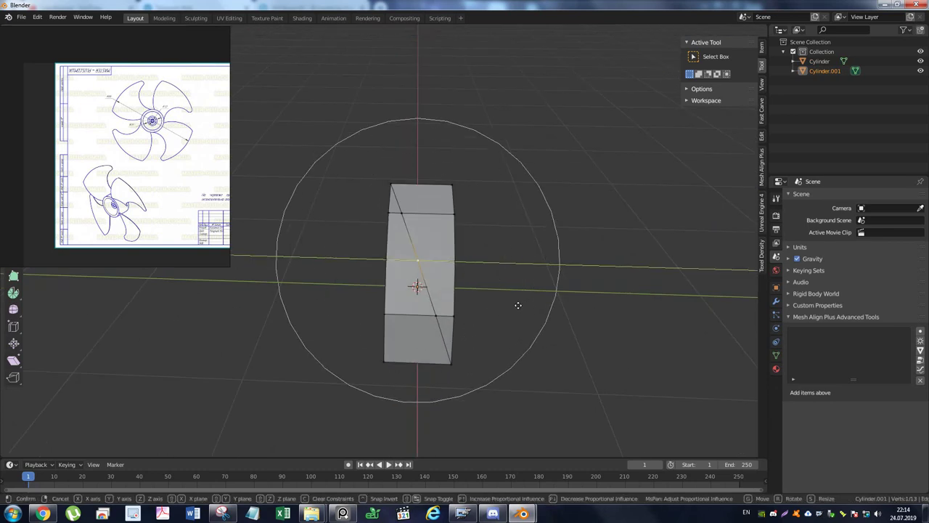
click(493, 304)
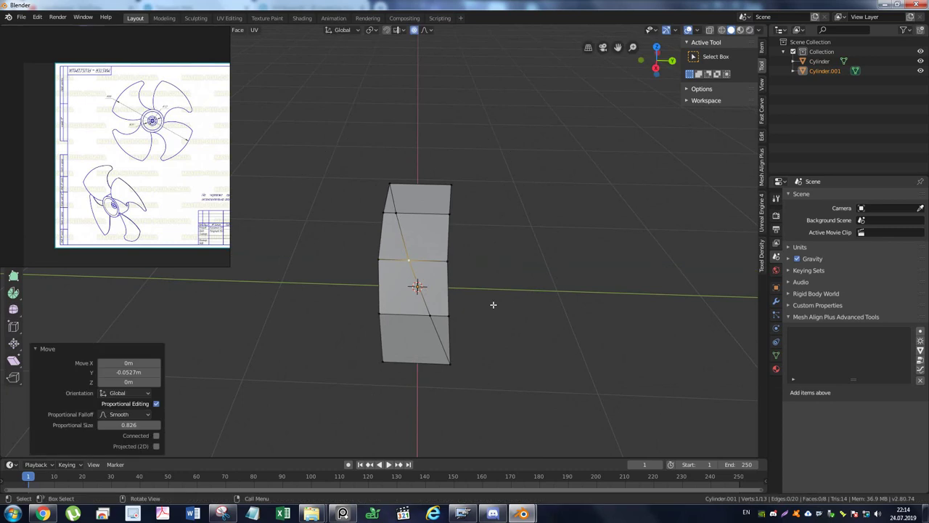
Shift the strip's top-left and bottom-right vertices along Y.
click(390, 182)
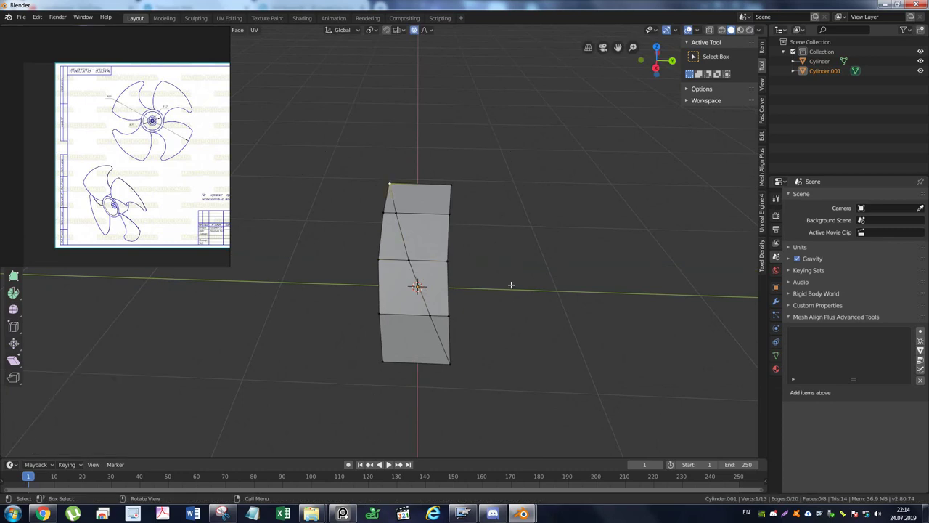
key(g)
key(y)
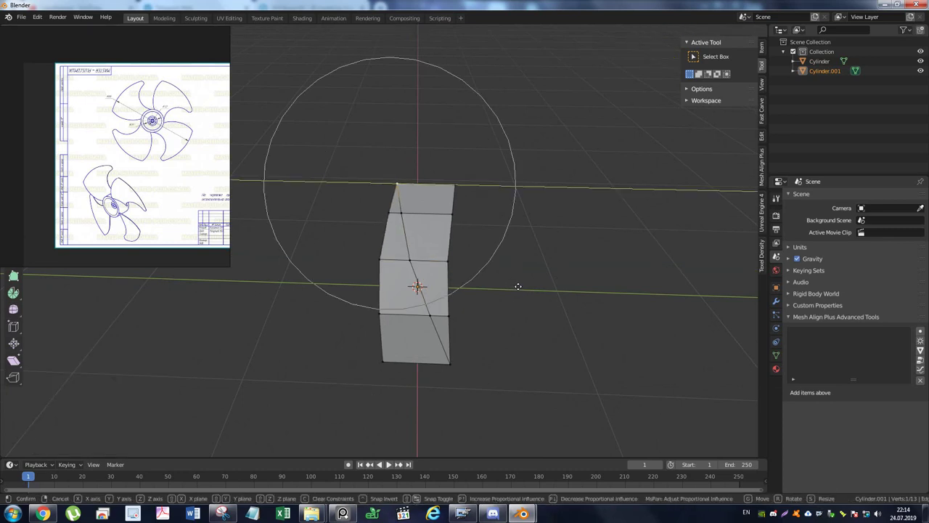
click(517, 287)
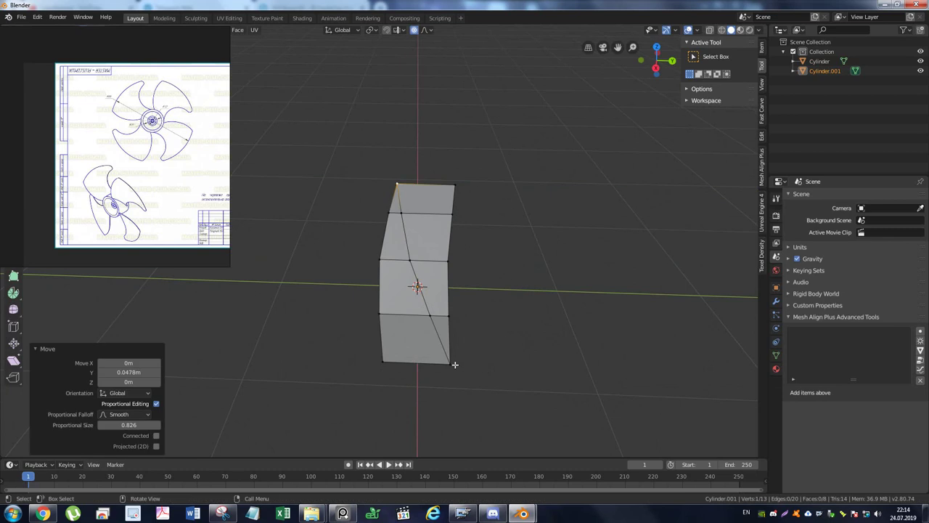
click(454, 364)
key(g)
key(y)
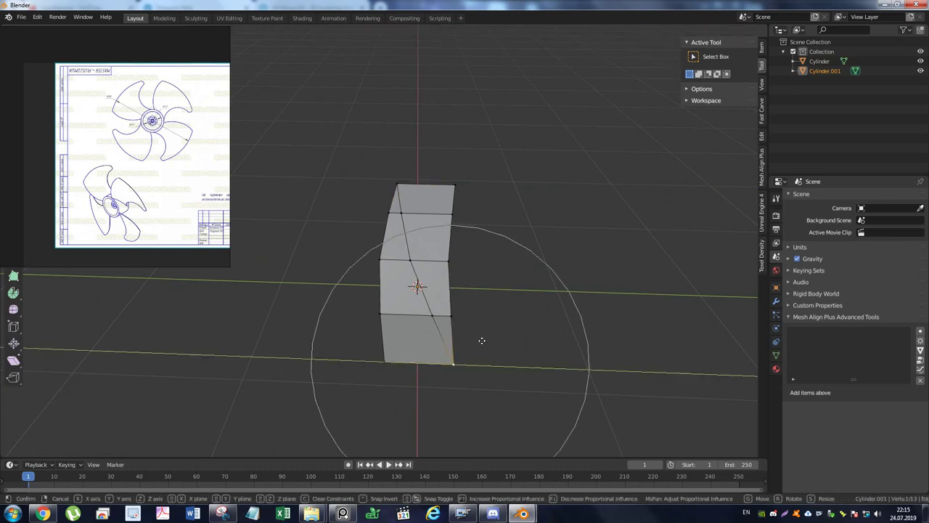
click(482, 340)
Add a centred loop cut across the blade strip, raising it to 9 faces.
scroll(482, 341, down, 1)
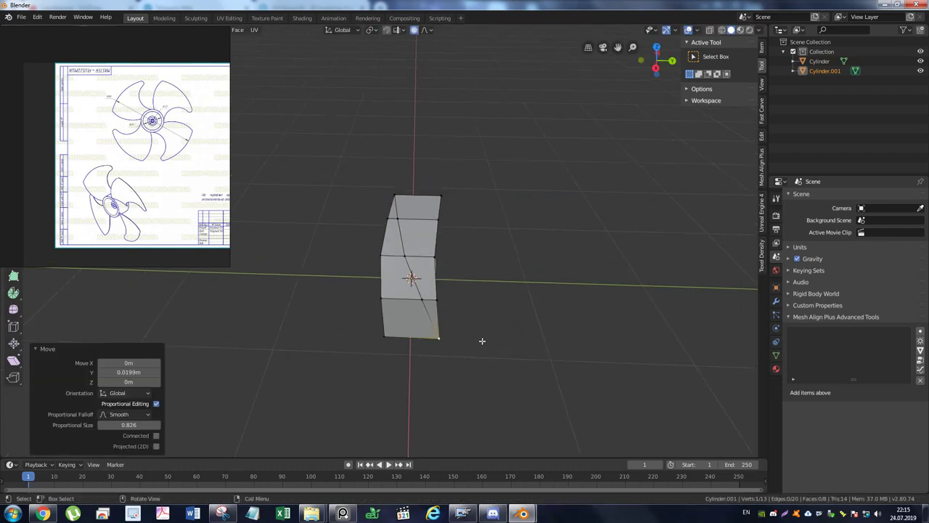
mouse_move(482, 340)
middle_down()
mouse_move(504, 276)
mouse_move(587, 257)
mouse_move(649, 311)
mouse_move(652, 329)
mouse_move(589, 326)
mouse_move(514, 305)
mouse_move(530, 301)
middle_up()
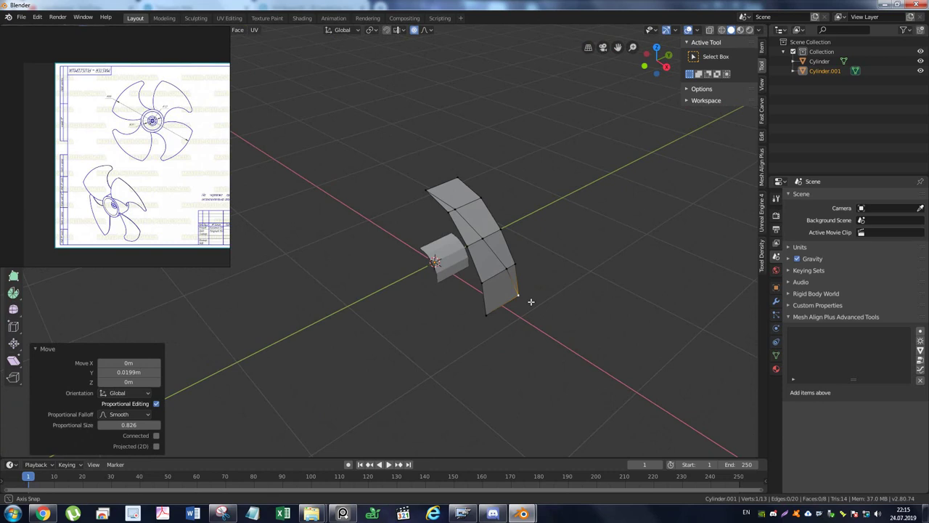
middle_drag(531, 301, 533, 300)
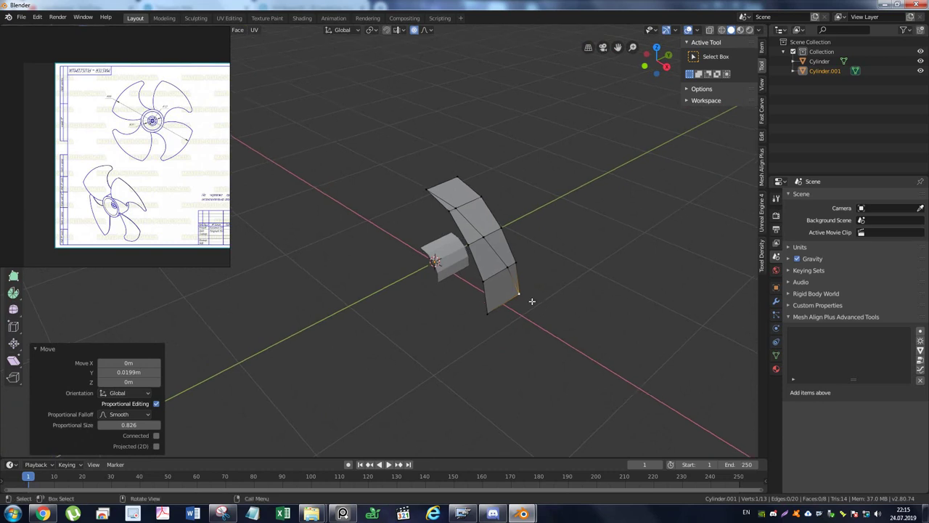
click(533, 301)
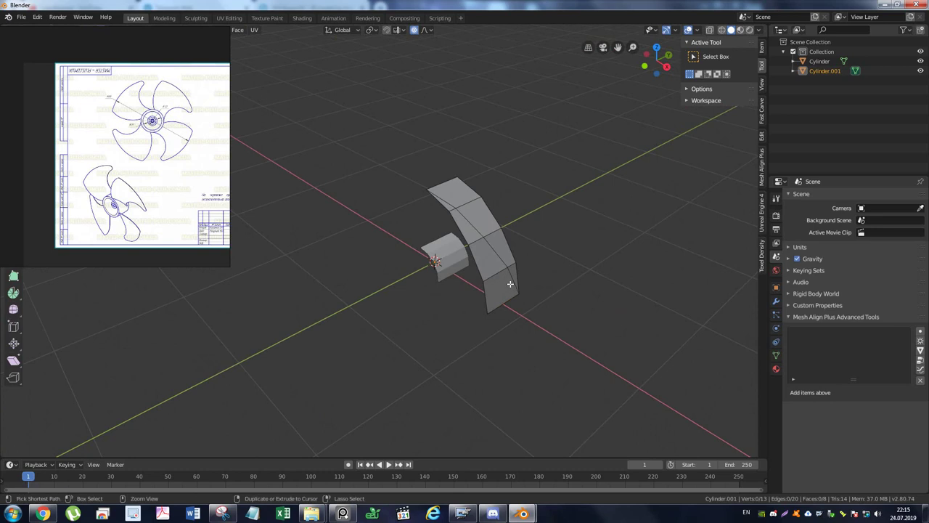
key(ctrl+r)
click(510, 284)
right_click(510, 283)
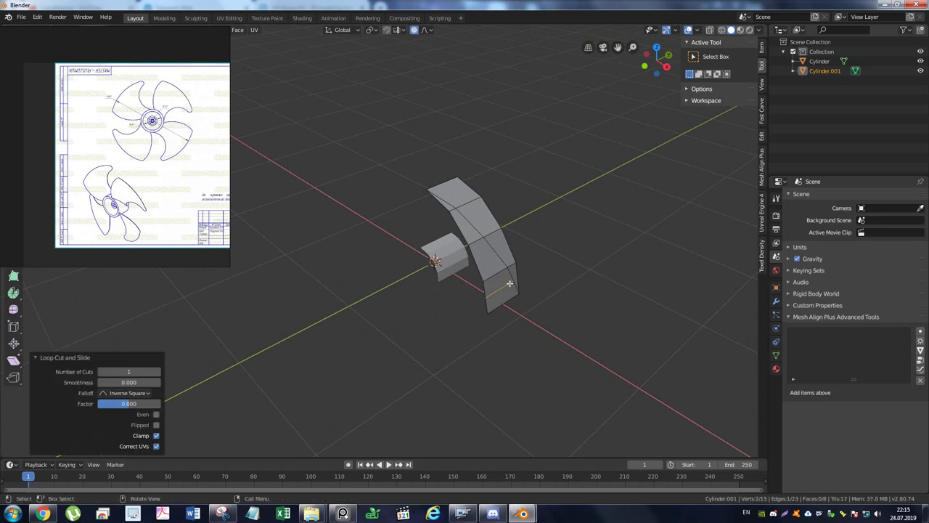
Add an unslid loop cut near the top of the blade strip.
key(ctrl+r)
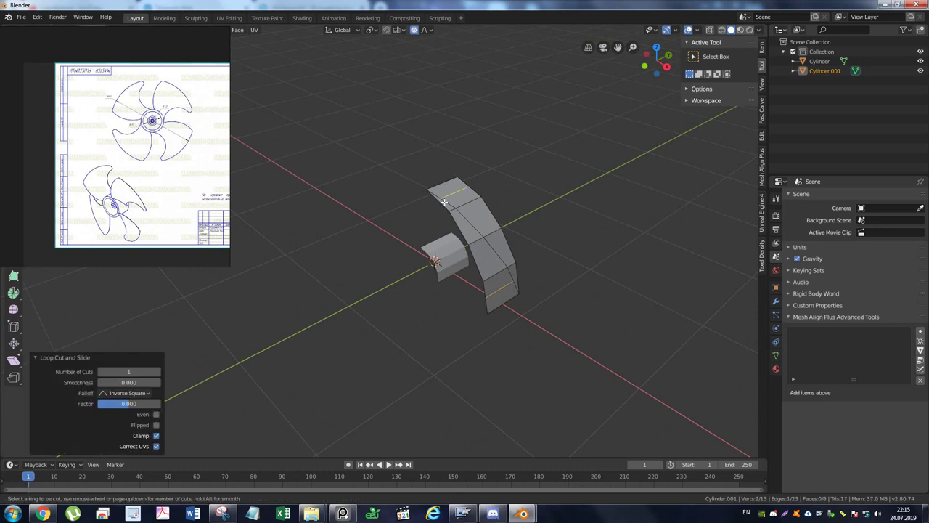
click(444, 202)
right_click(445, 203)
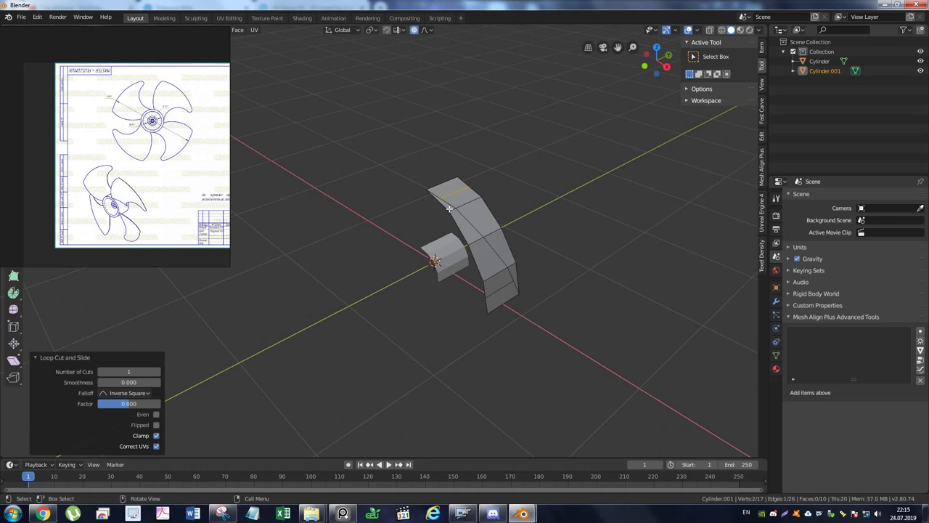
middle_drag(445, 205, 462, 335)
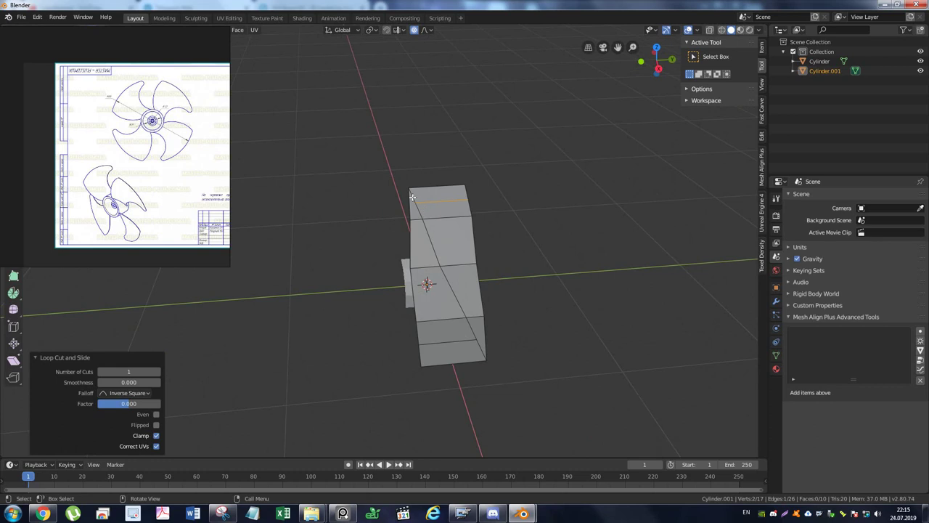
In face mode, select the strip's top and bottom faces for deletion.
key(3)
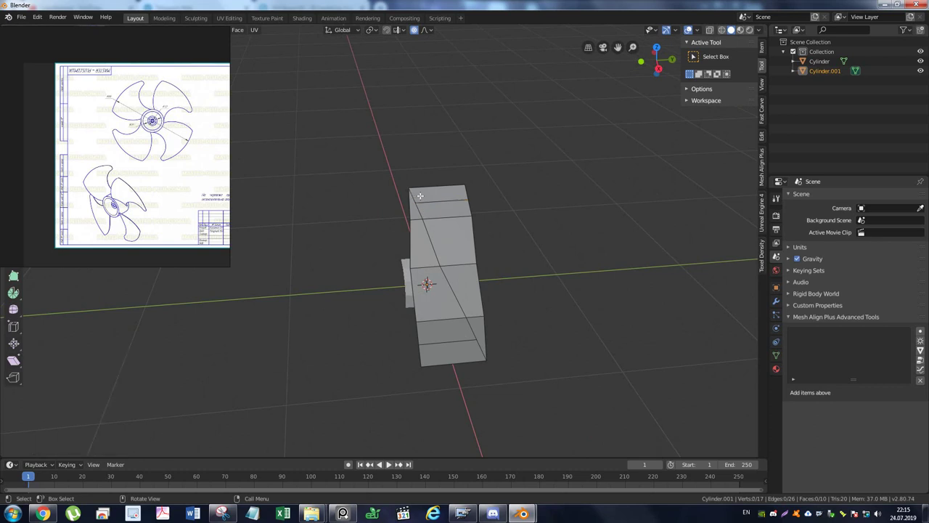
click(413, 193)
shift+click(460, 357)
key(x)
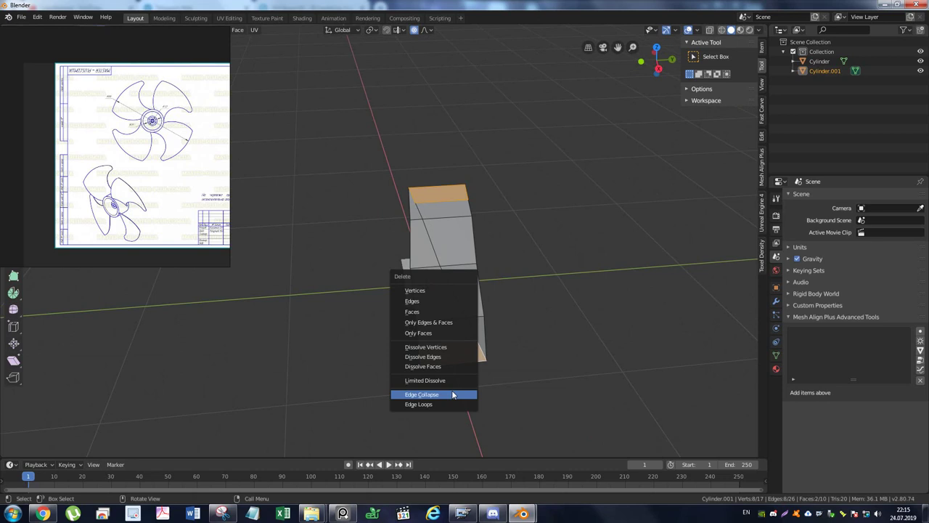
Delete the top and bottom faces, then knife off and delete the lower-right corner triangle.
click(432, 313)
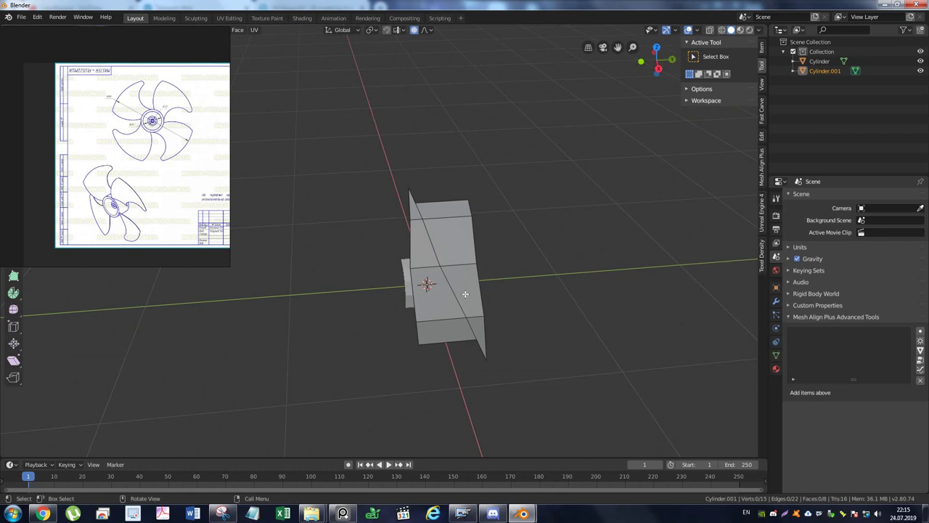
scroll(490, 350, up, 1)
key(k)
click(501, 367)
click(512, 338)
key(Return)
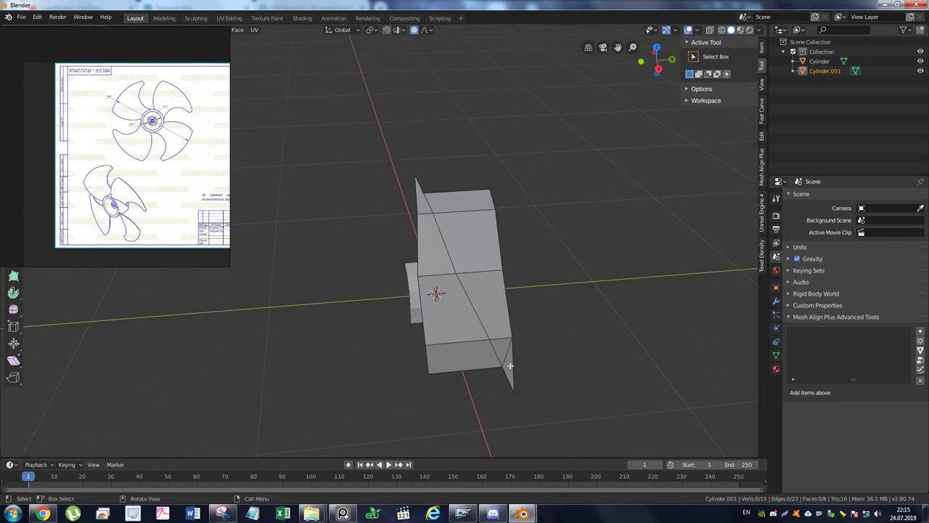
click(510, 365)
key(x)
click(510, 370)
Delete the strip of faces along one side of the blade.
mouse_move(511, 368)
middle_down()
mouse_move(450, 296)
mouse_move(446, 306)
mouse_move(465, 320)
middle_up()
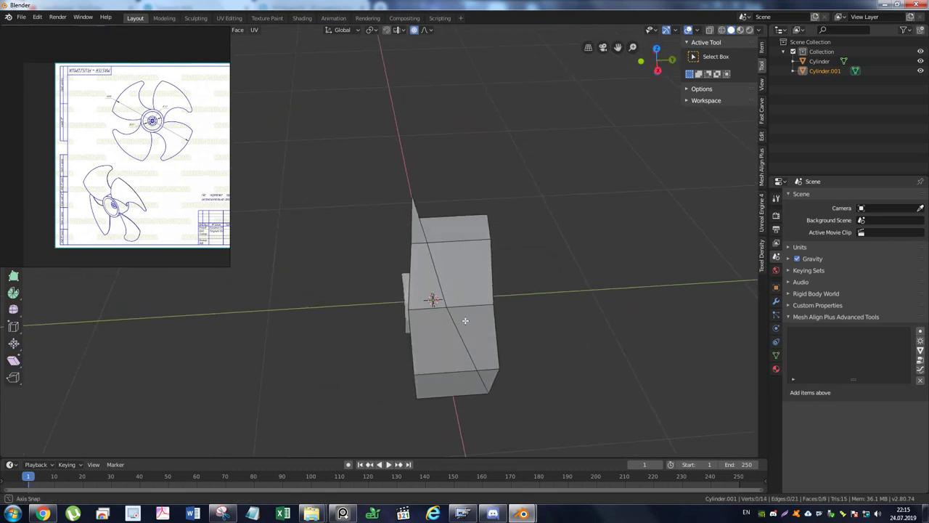
click(460, 388)
ctrl+click(412, 237)
key(x)
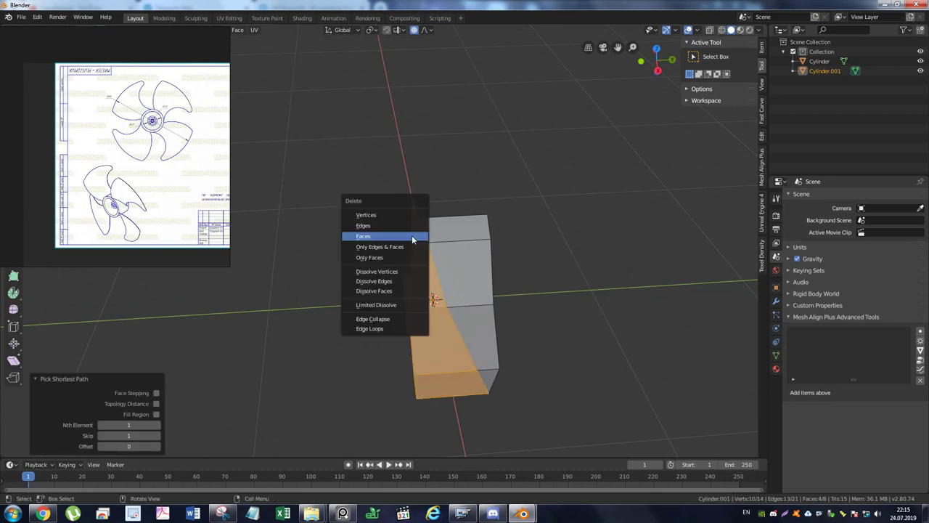
click(413, 237)
mouse_move(423, 261)
middle_down()
mouse_move(476, 259)
mouse_move(432, 252)
middle_up()
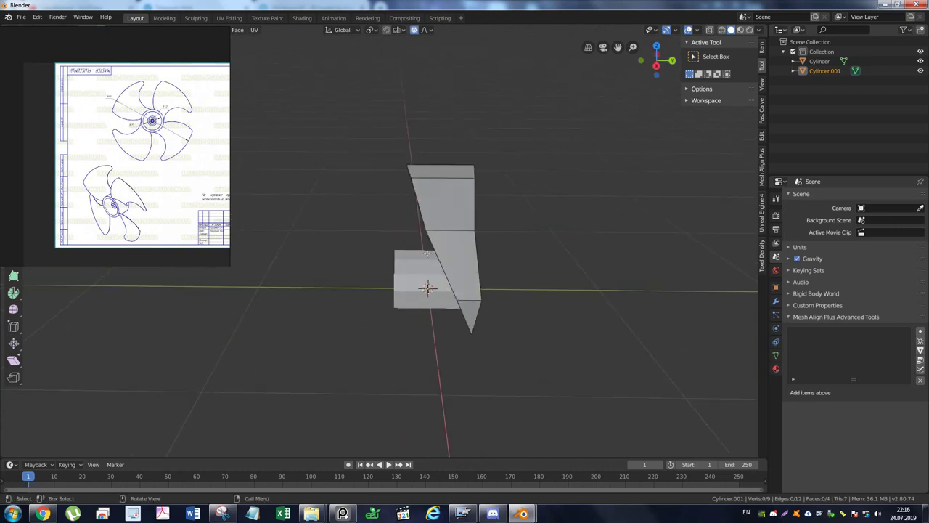
Return to Object Mode and select the small hub piece.
key(ctrl+Tab)
click(324, 277)
click(438, 270)
With proportional editing off, scale all of the hub piece's mesh to 0.672 along Y.
key(ctrl+Tab)
click(445, 273)
scroll(445, 274, up, 2)
middle_drag(445, 274, 458, 274)
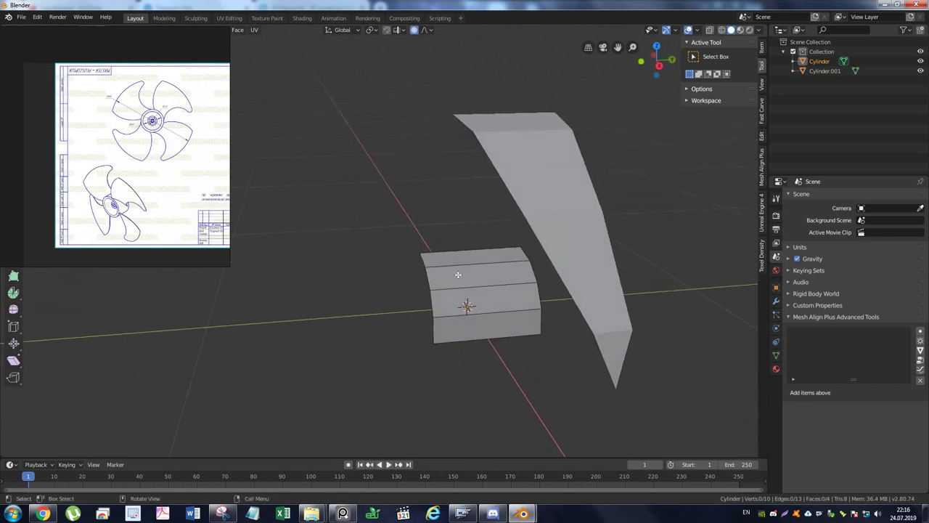
middle_drag(458, 274, 458, 276)
key(a)
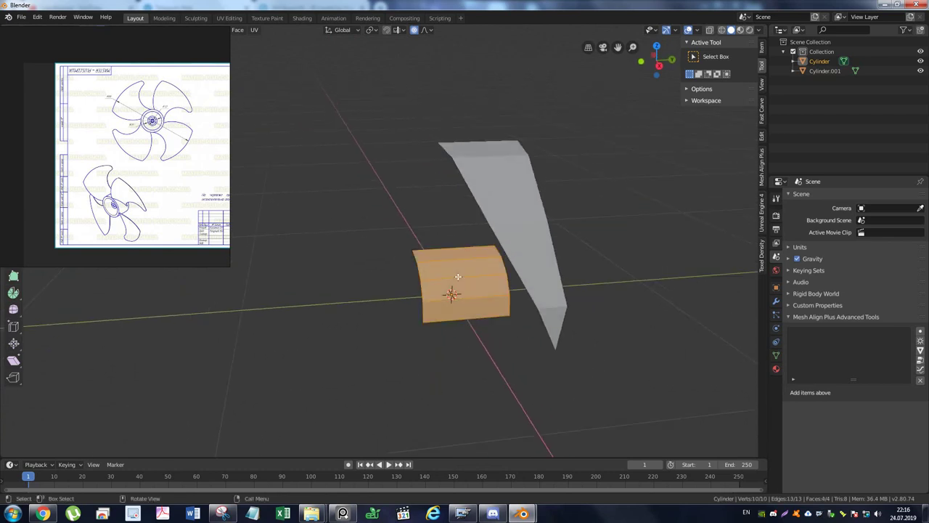
key(g)
key(Escape)
key(o)
key(s)
key(y)
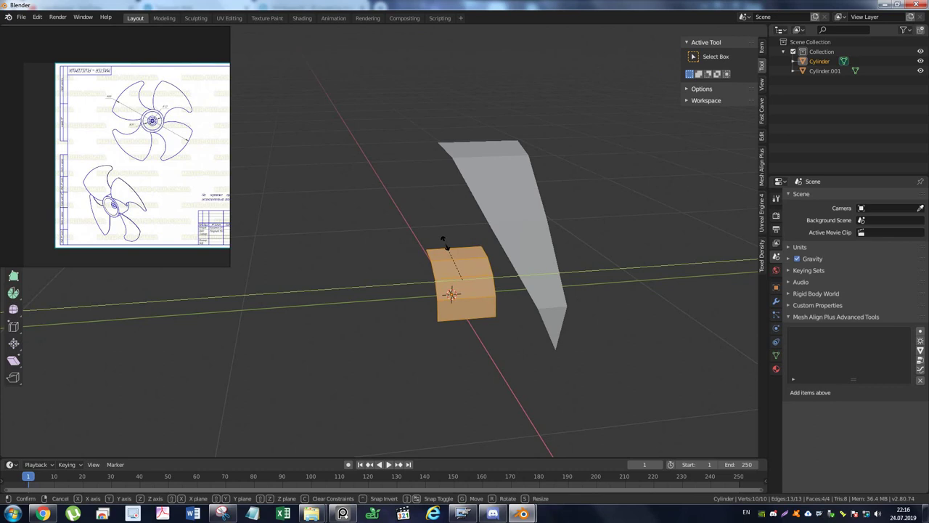
click(443, 241)
middle_drag(474, 284, 475, 282)
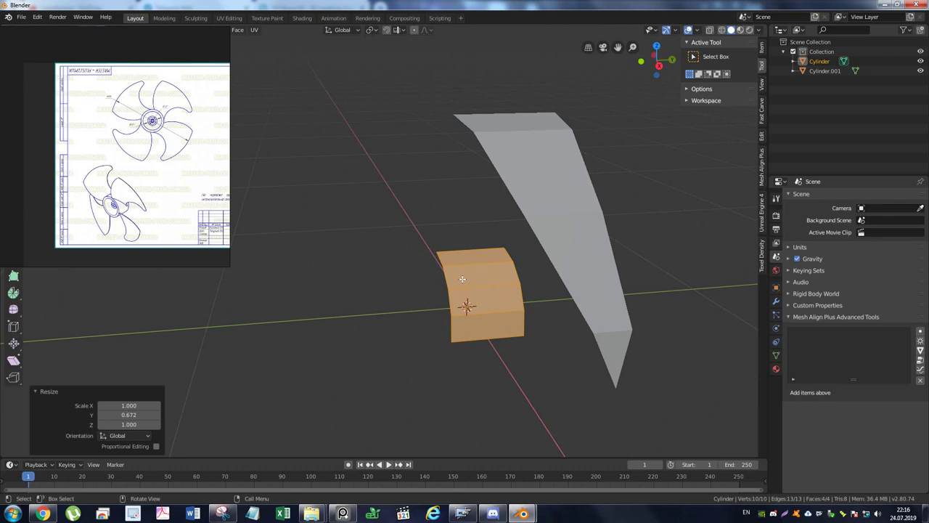
Abandon the knife cut and add a centred vertical edge loop to the hub piece.
key(k)
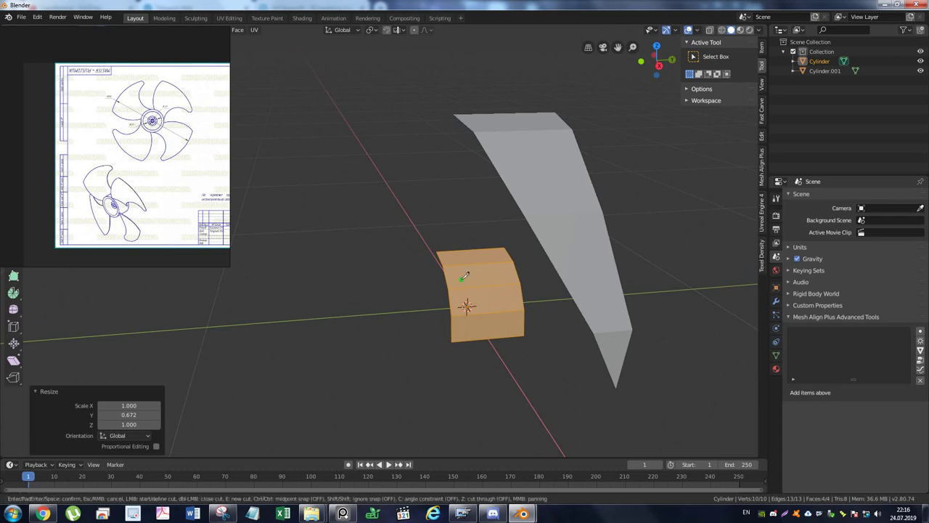
middle_drag(459, 264, 467, 289)
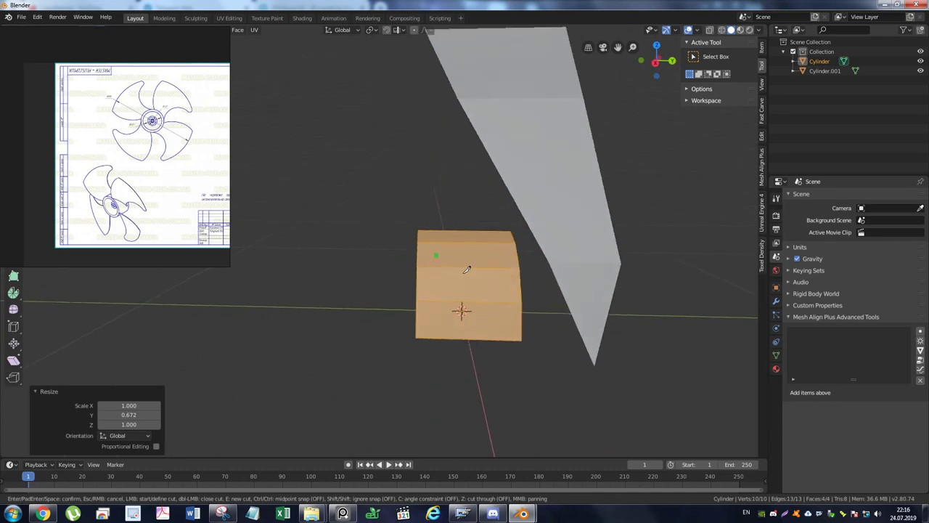
middle_drag(467, 289, 467, 273)
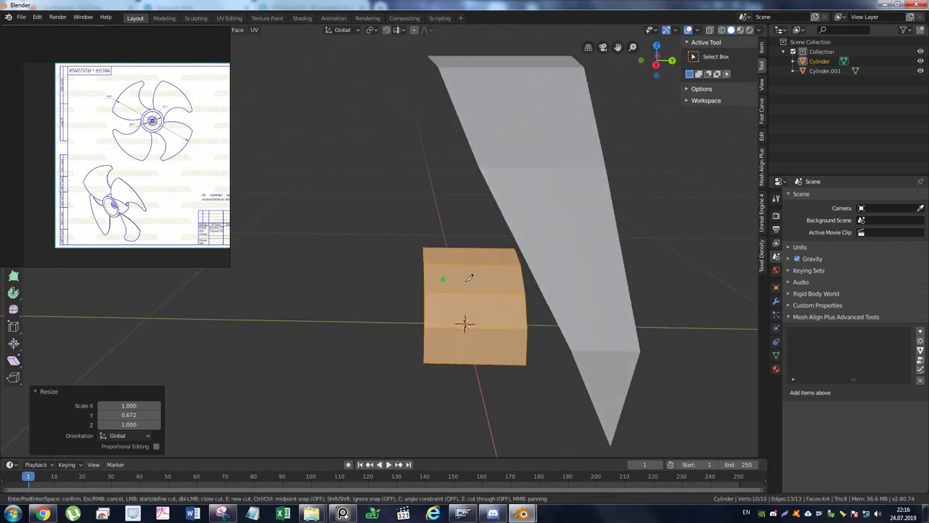
key(Escape)
key(ctrl+r)
click(467, 273)
right_click(467, 273)
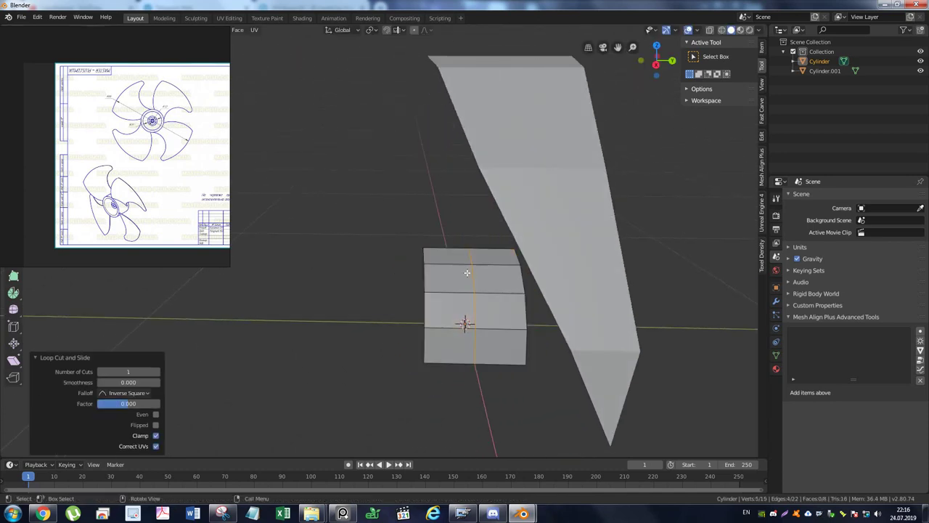
Slide a new-loop vertex, a top-edge vertex and a right-side vertex along Y.
click(476, 333)
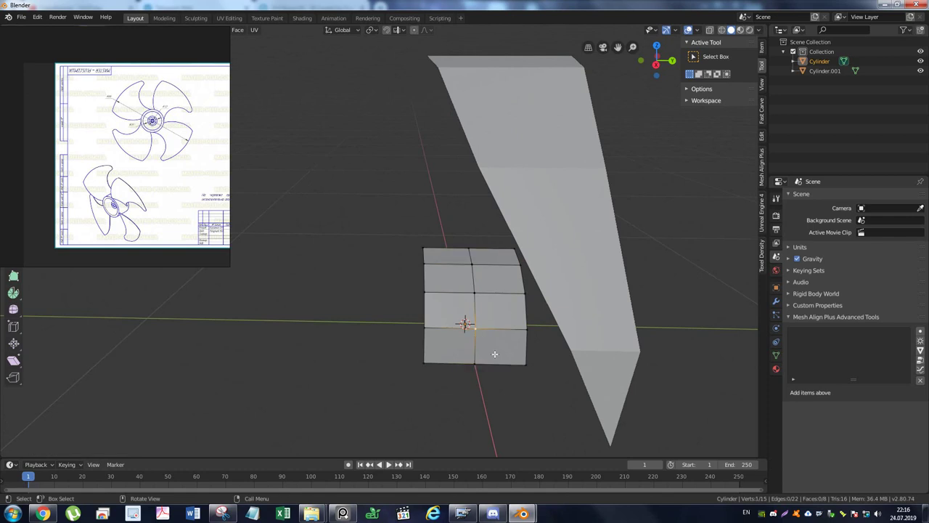
key(g)
key(y)
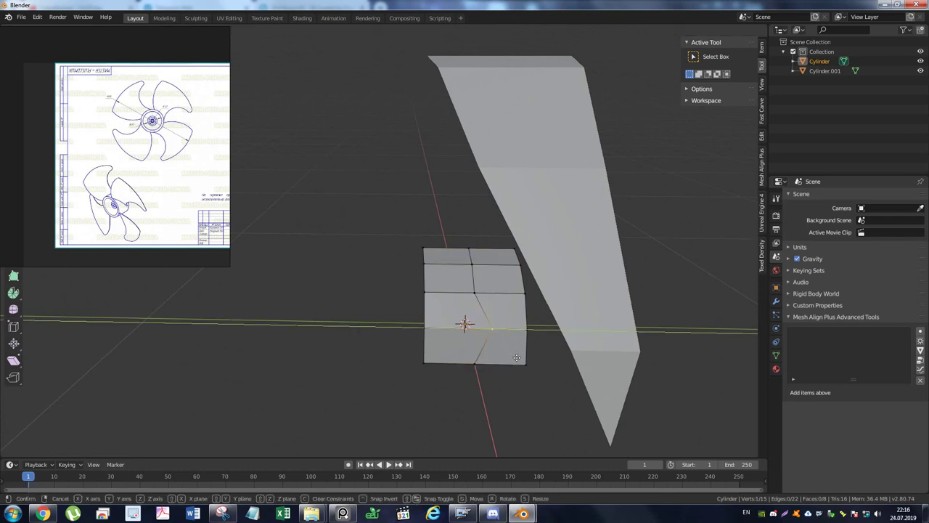
click(532, 361)
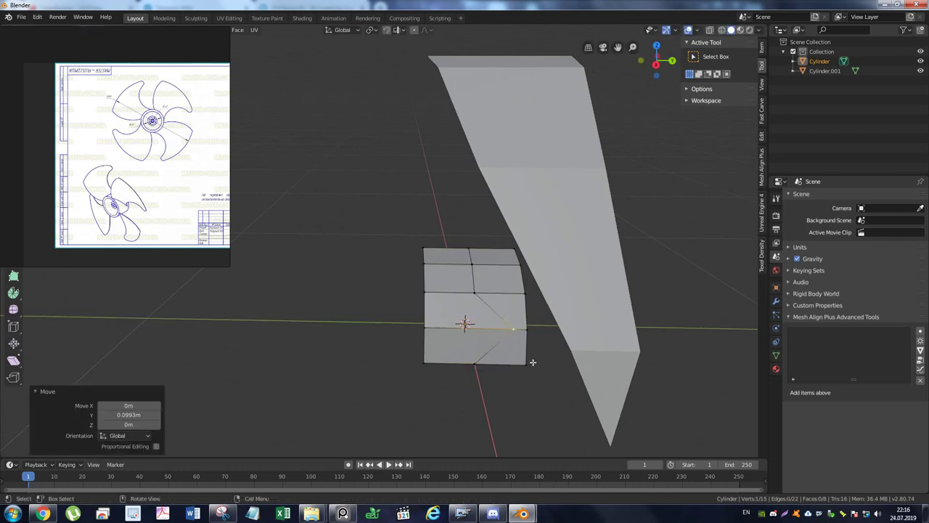
click(473, 266)
key(g)
key(y)
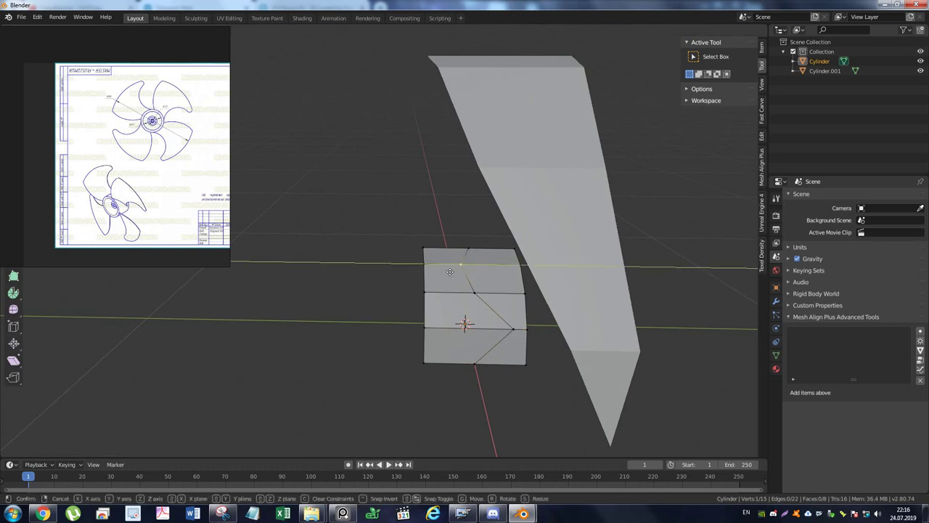
click(435, 273)
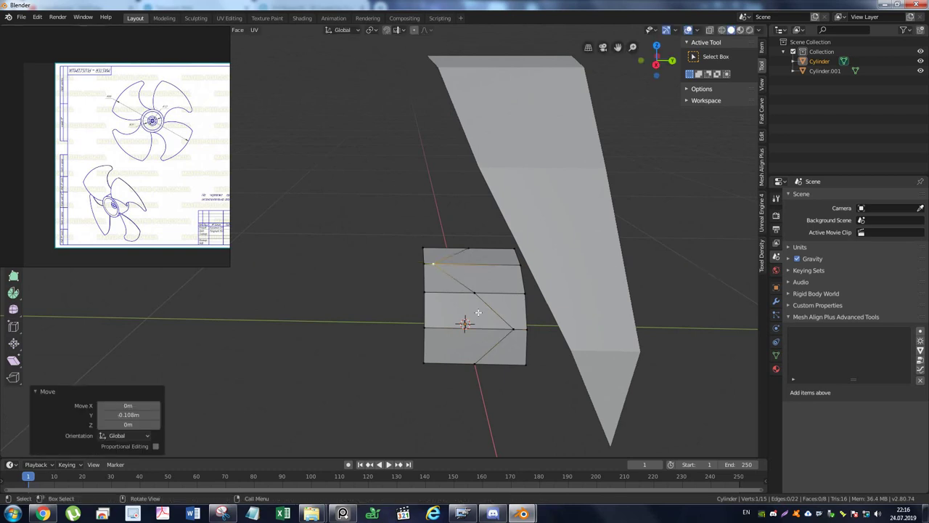
click(513, 330)
key(g)
key(y)
click(516, 347)
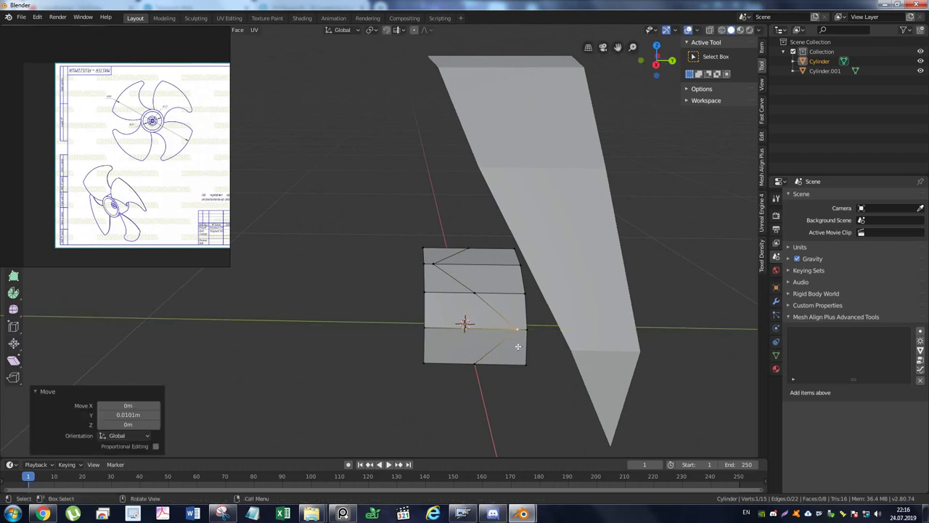
Move the hub piece's middle vertex along Y to complete the slanted diagonal edges.
click(472, 293)
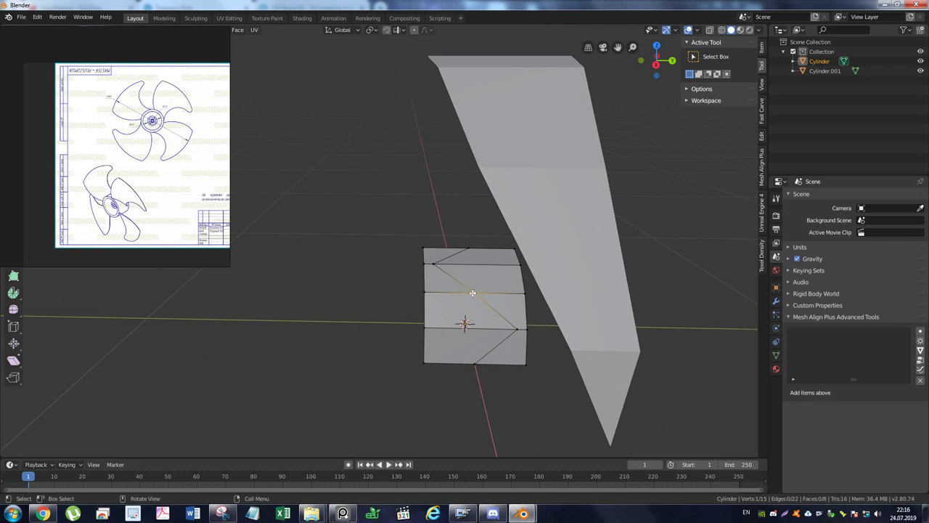
scroll(473, 293, down, 3)
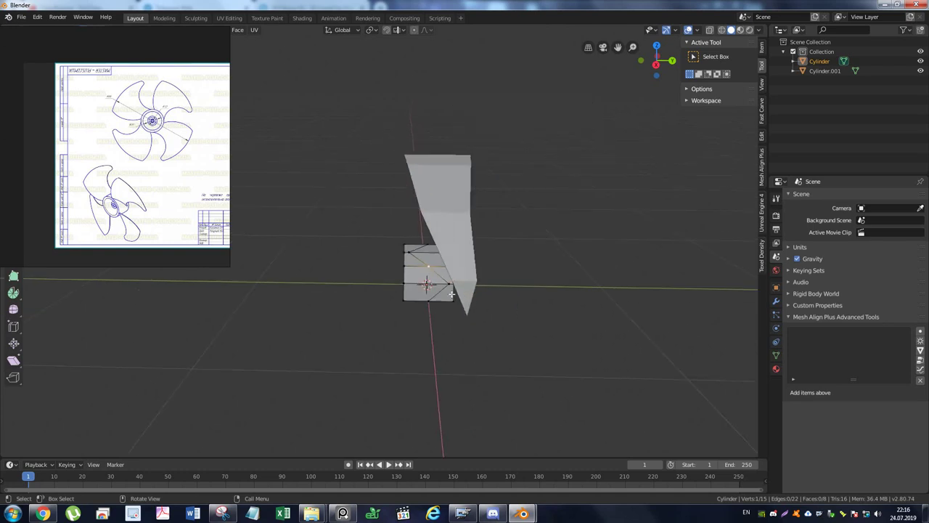
scroll(452, 294, up, 3)
key(g)
key(y)
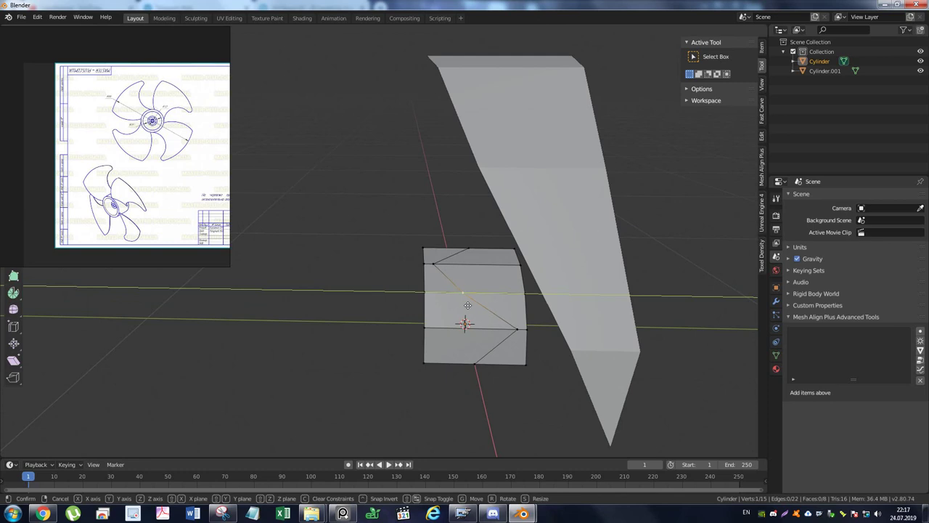
click(465, 305)
click(479, 304)
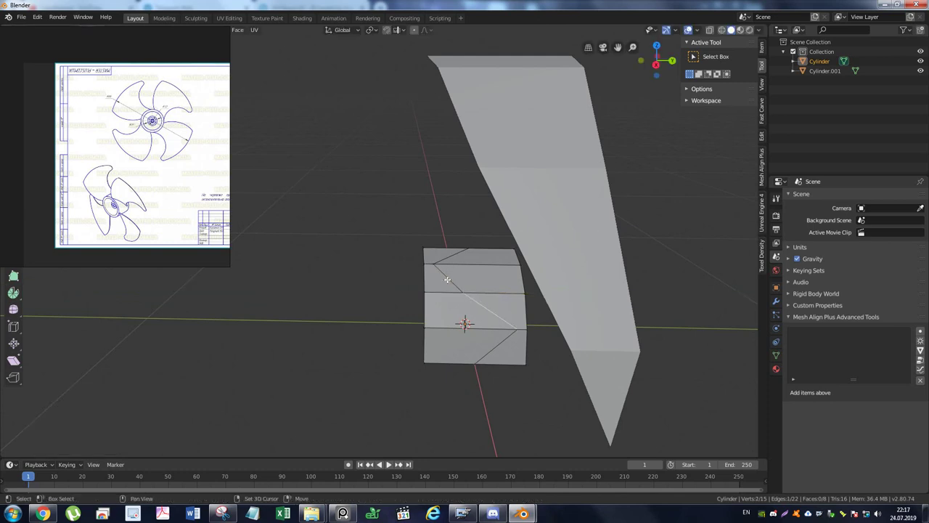
mouse_move(483, 276)
middle_down()
mouse_move(517, 263)
mouse_move(509, 286)
middle_up()
key(ctrl+Tab)
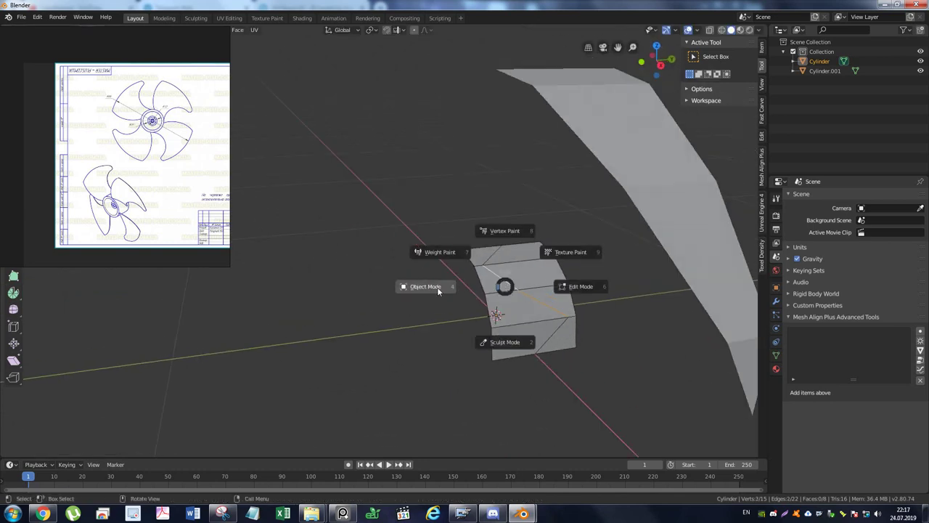
Join the hub piece into the blade with Ctrl+J and enter Edit Mode on the combined mesh.
click(437, 286)
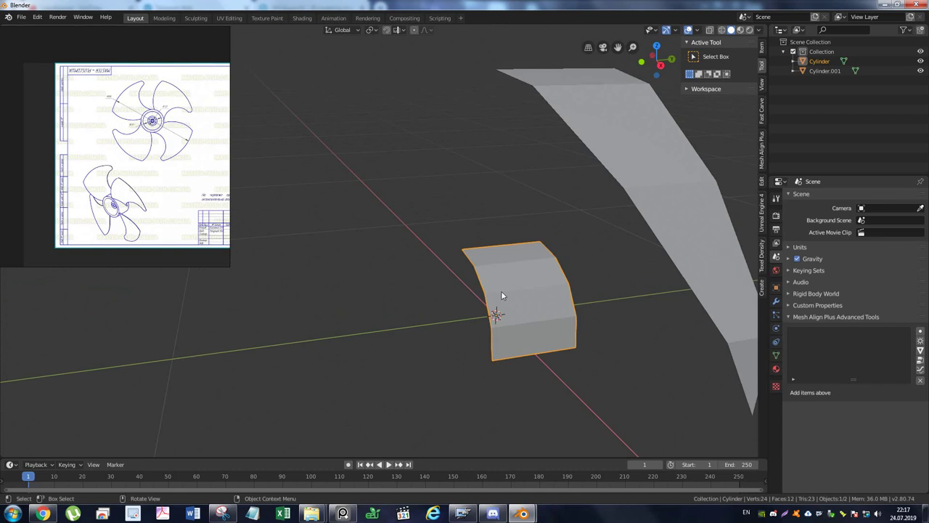
shift+click(658, 197)
key(ctrl+j)
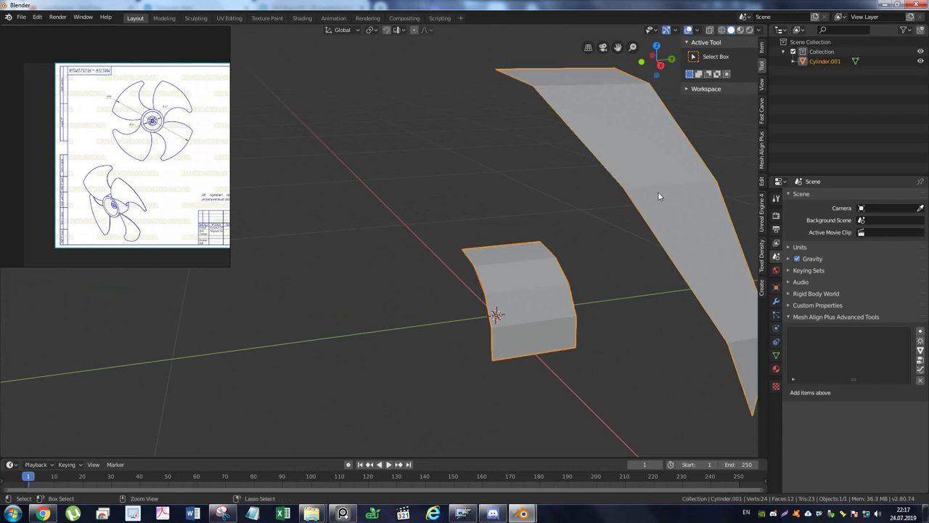
key(ctrl+Tab)
click(730, 192)
mouse_move(602, 224)
middle_down()
mouse_move(499, 216)
mouse_move(513, 230)
mouse_move(504, 235)
mouse_move(545, 220)
mouse_move(550, 207)
mouse_move(520, 210)
mouse_move(454, 302)
middle_up()
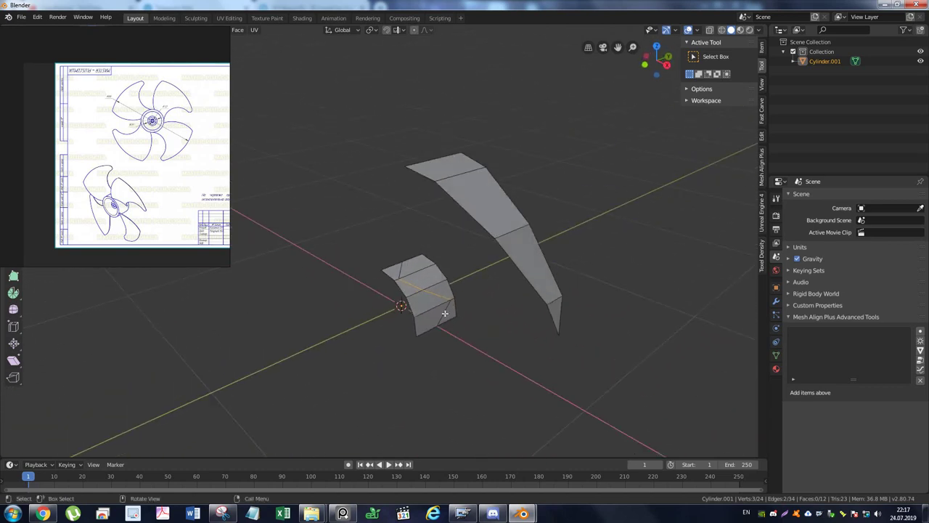
Fill a face between the blade's inner edge and a hub edge, then delete it.
key(ctrl+r)
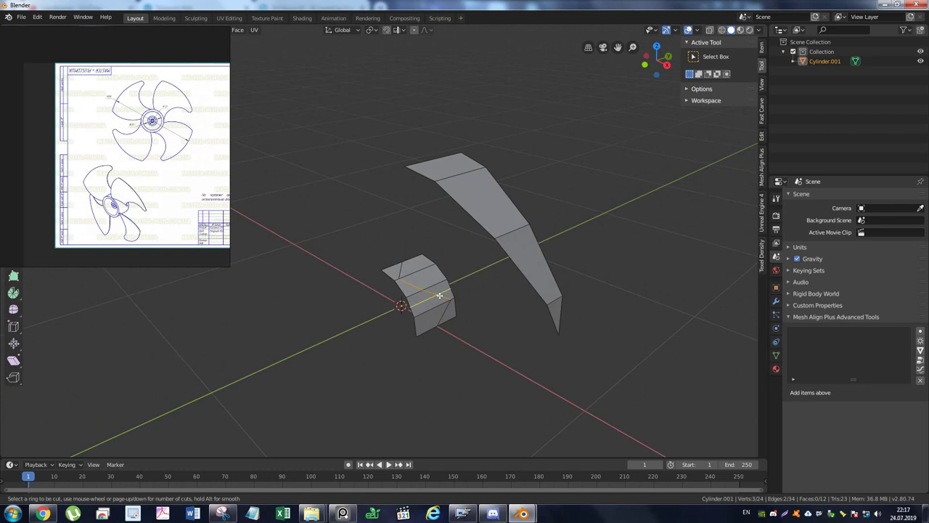
mouse_move(467, 295)
middle_down()
mouse_move(484, 276)
mouse_move(470, 284)
middle_up()
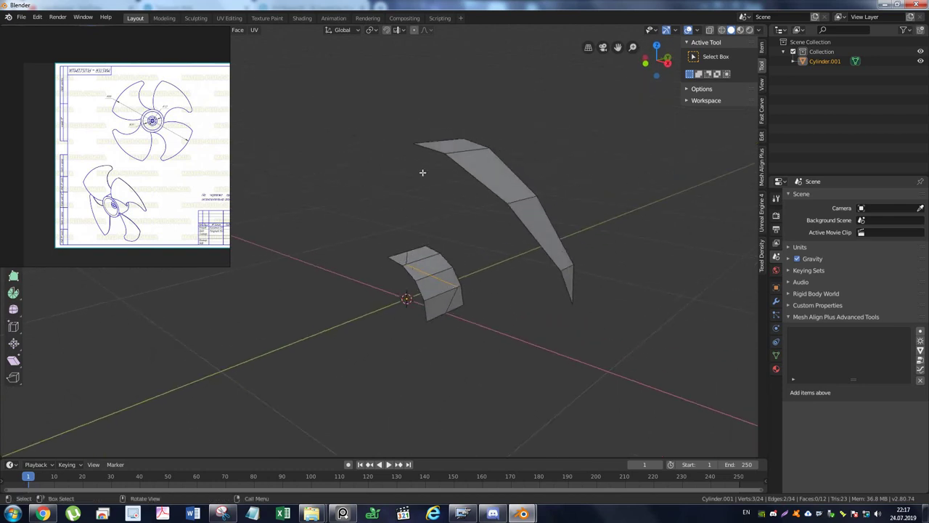
shift+click(432, 150)
shift+click(480, 186)
key(f)
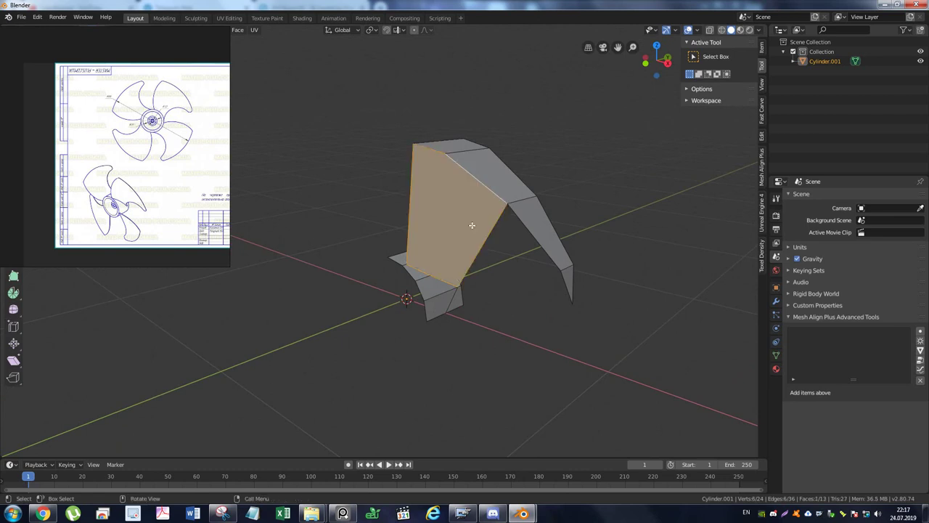
key(ctrl+r)
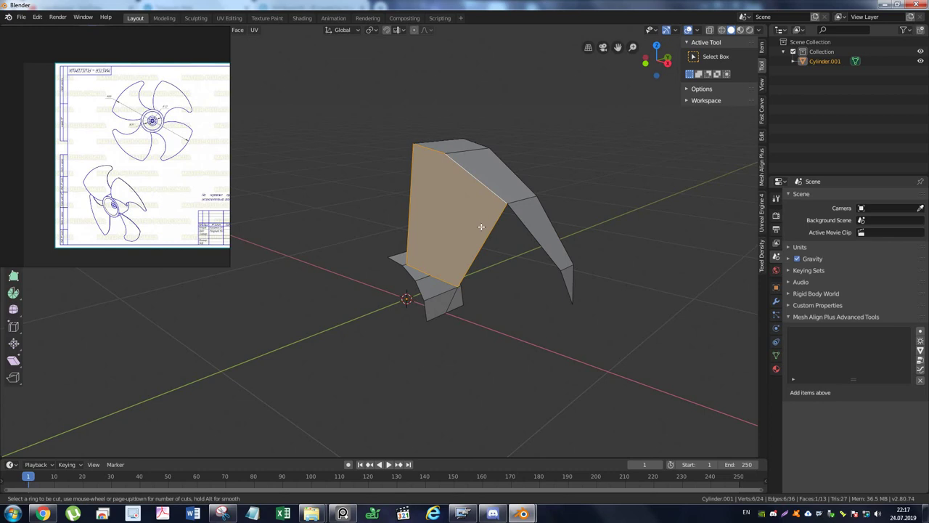
key(Escape)
key(Delete)
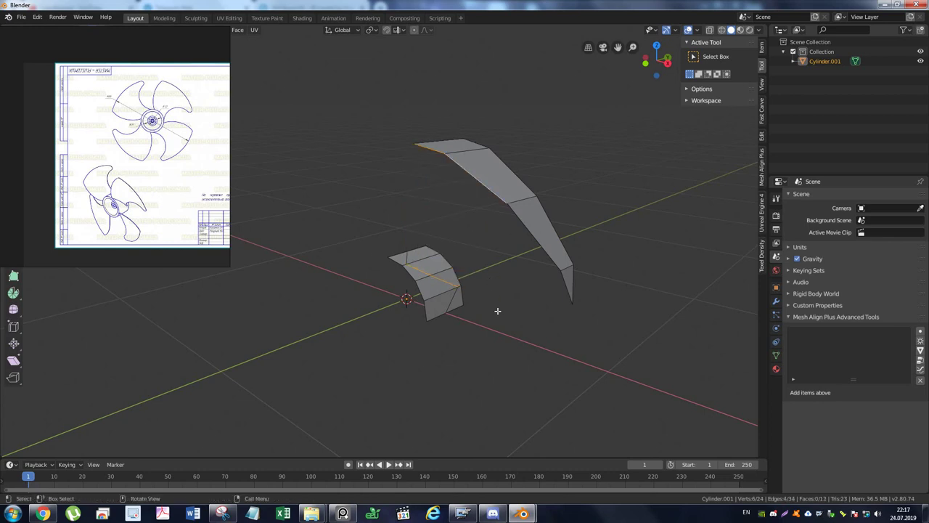
Bridge the blade's inner edge to the hub with Bridge Edge Loops and loop-cut the bridge.
key(F3)
text(bri)
key(Return)
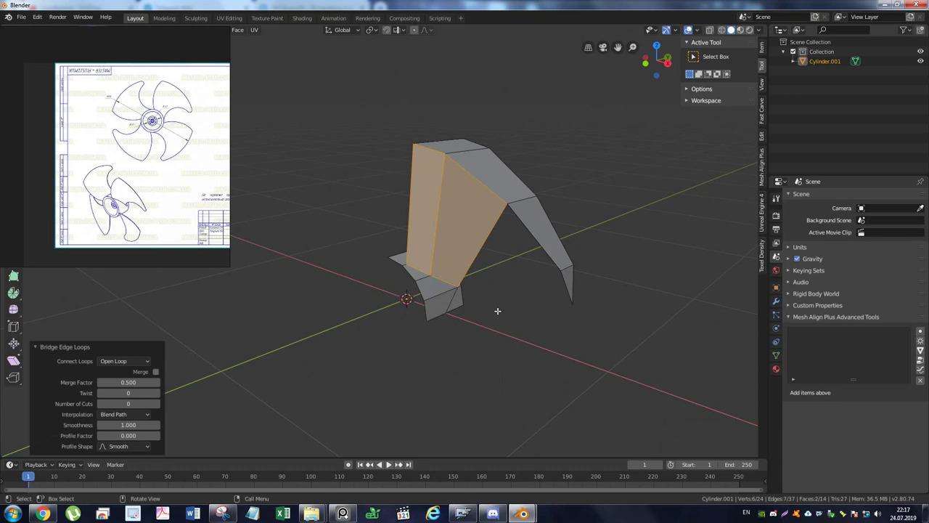
key(ctrl+r)
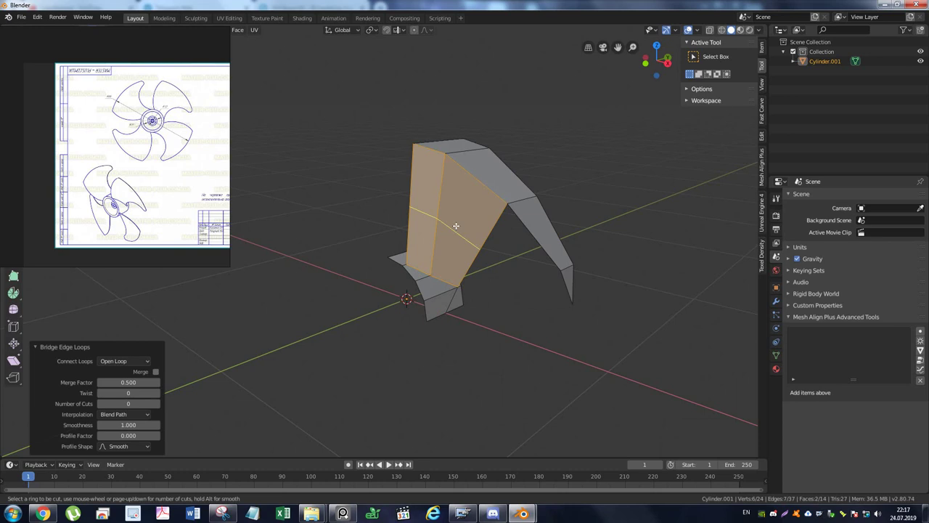
click(456, 226)
right_click(456, 226)
mouse_move(456, 226)
middle_down()
mouse_move(446, 230)
mouse_move(492, 287)
mouse_move(504, 239)
mouse_move(536, 239)
mouse_move(522, 241)
middle_up()
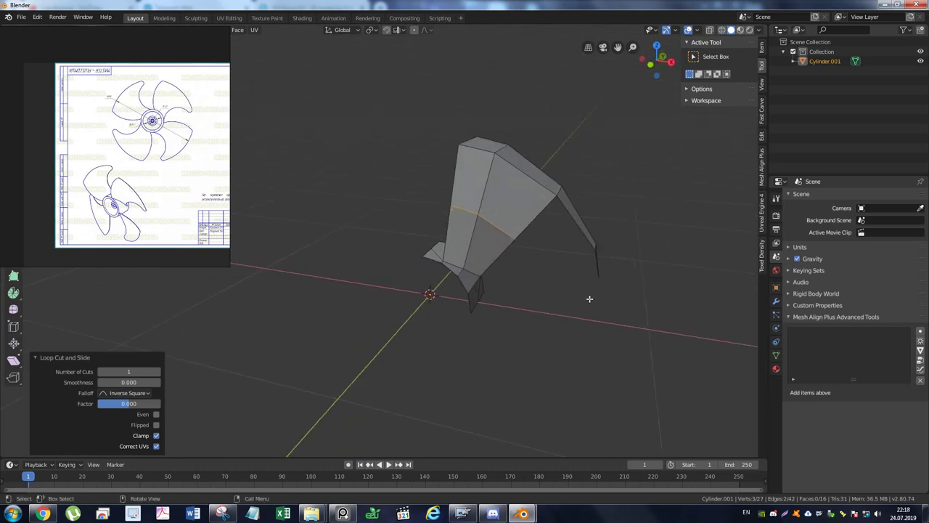
key(g)
key(shift+y)
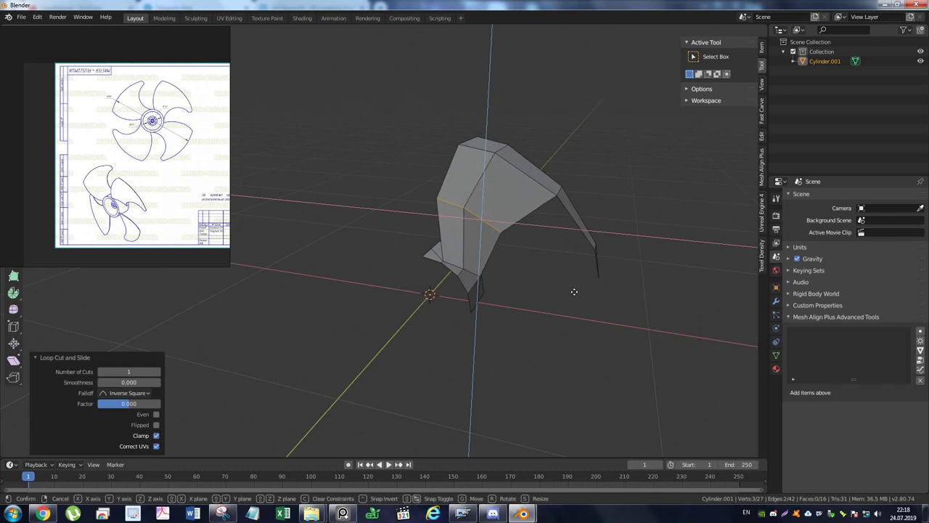
click(571, 289)
mouse_move(513, 238)
middle_down()
mouse_move(485, 204)
mouse_move(451, 217)
middle_up()
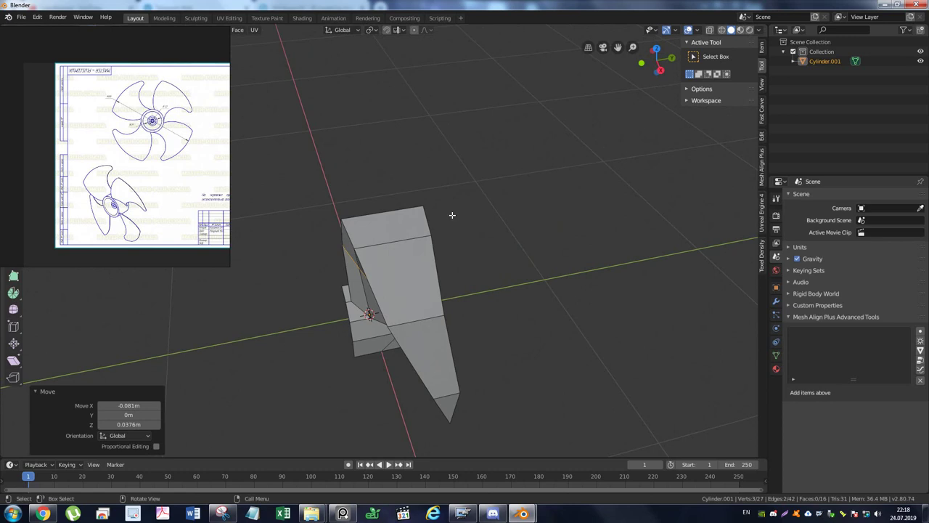
middle_drag(451, 215, 531, 188)
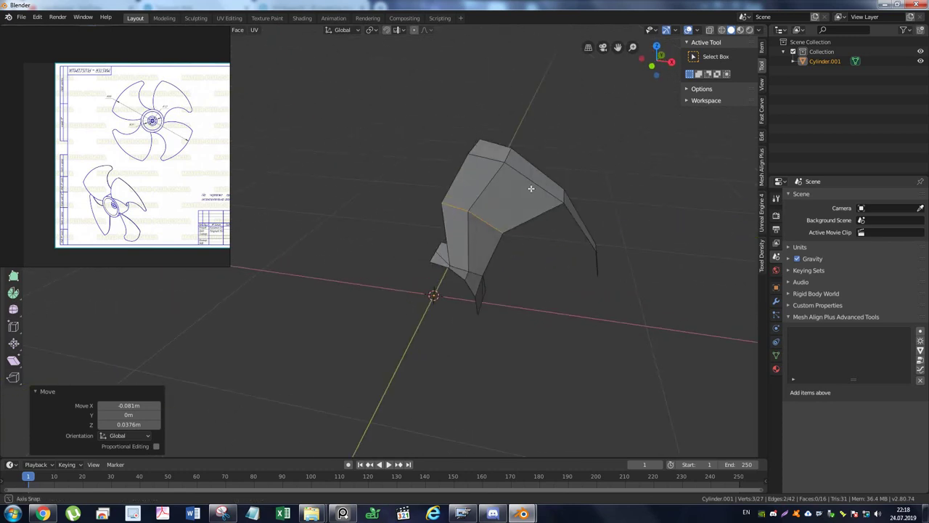
mouse_move(531, 188)
middle_down()
mouse_move(556, 198)
mouse_move(553, 184)
middle_up()
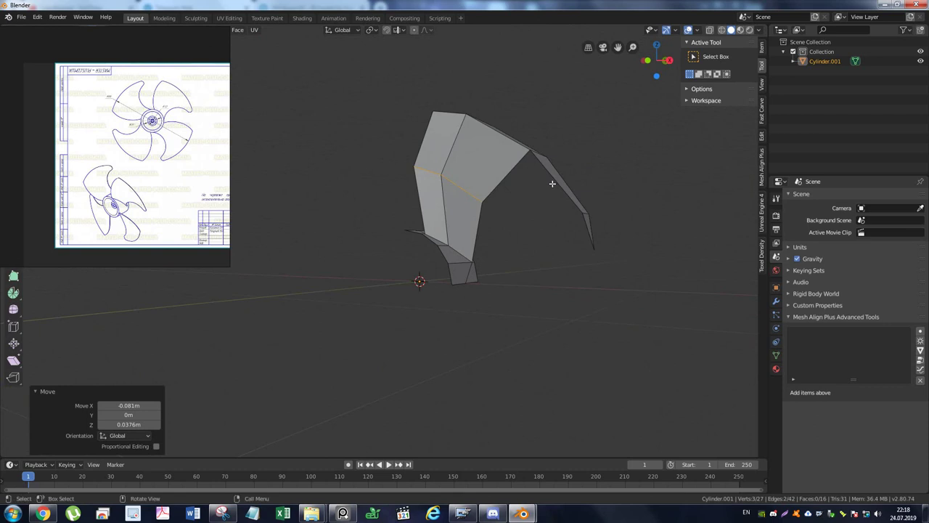
click(541, 181)
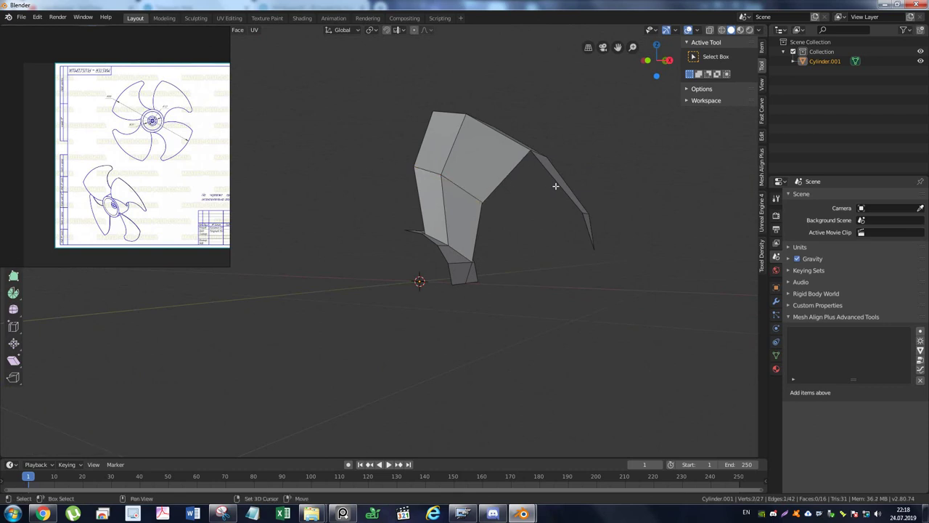
click(547, 196)
mouse_move(546, 196)
middle_down()
mouse_move(515, 194)
mouse_move(549, 241)
mouse_move(489, 187)
middle_up()
click(549, 241)
Delete the long thin strip of faces running up to the blade tip.
ctrl+click(455, 167)
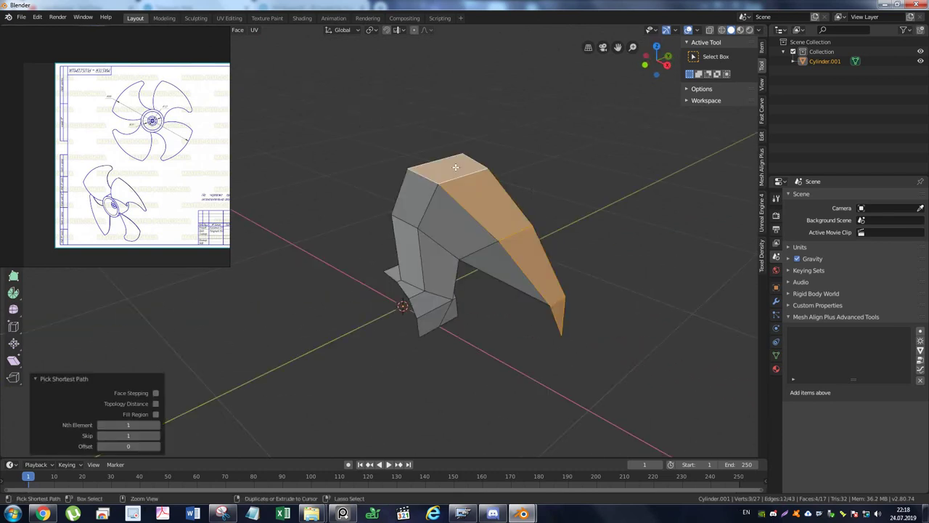
key(x)
click(455, 167)
mouse_move(456, 167)
middle_down()
mouse_move(486, 154)
mouse_move(502, 182)
middle_up()
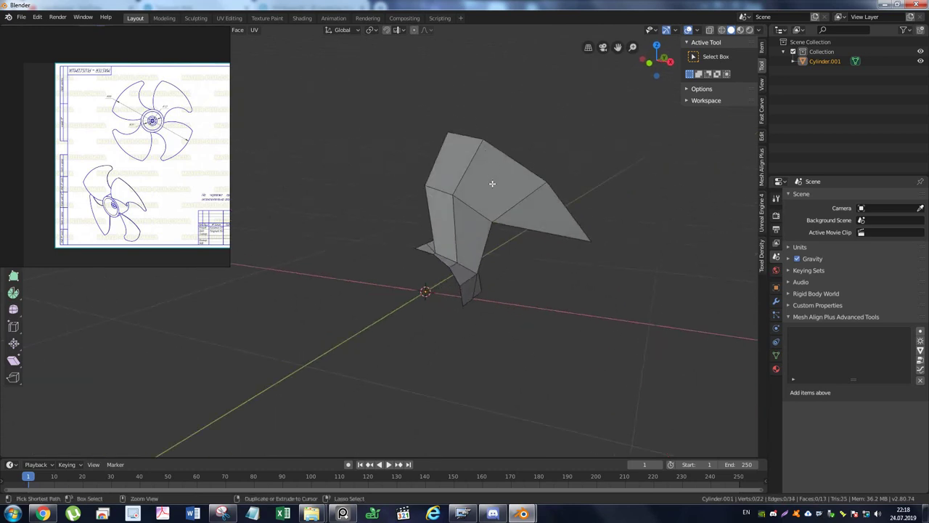
Bevel two front edges of the blade into extra rows of faces.
click(472, 208)
shift+click(440, 191)
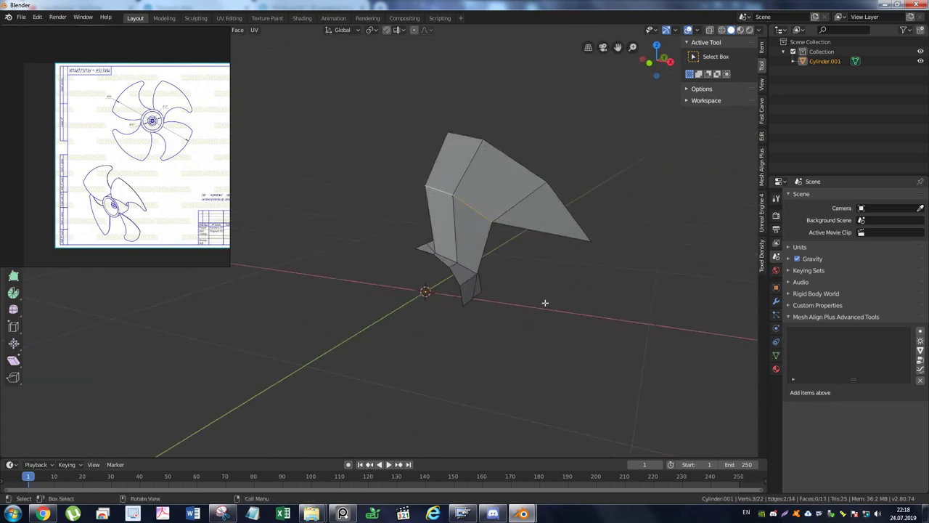
key(ctrl+b)
scroll(571, 316, up, 1)
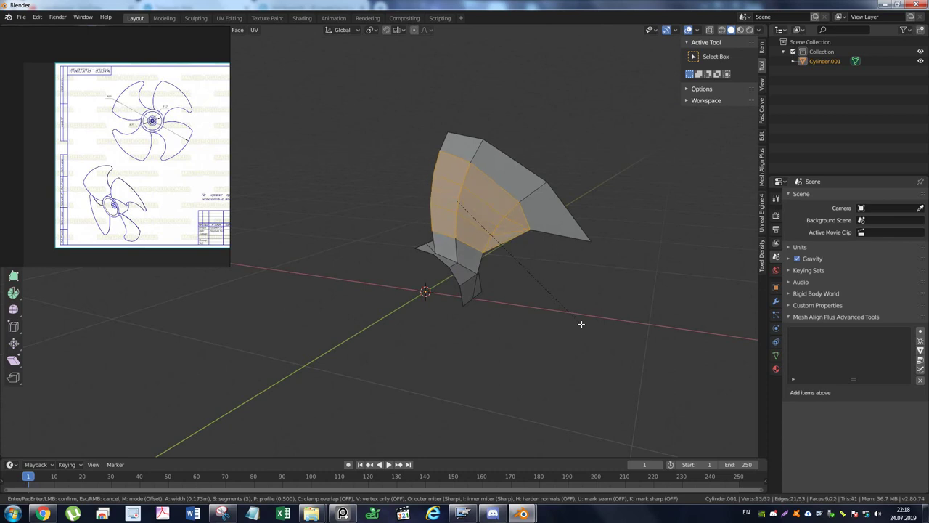
scroll(591, 328, up, 1)
scroll(592, 328, up, 1)
click(587, 318)
Round the blade's outer corner vertex with a 2-segment, 0.0761m vertex bevel.
key(1)
click(592, 242)
key(ctrl+shift+b)
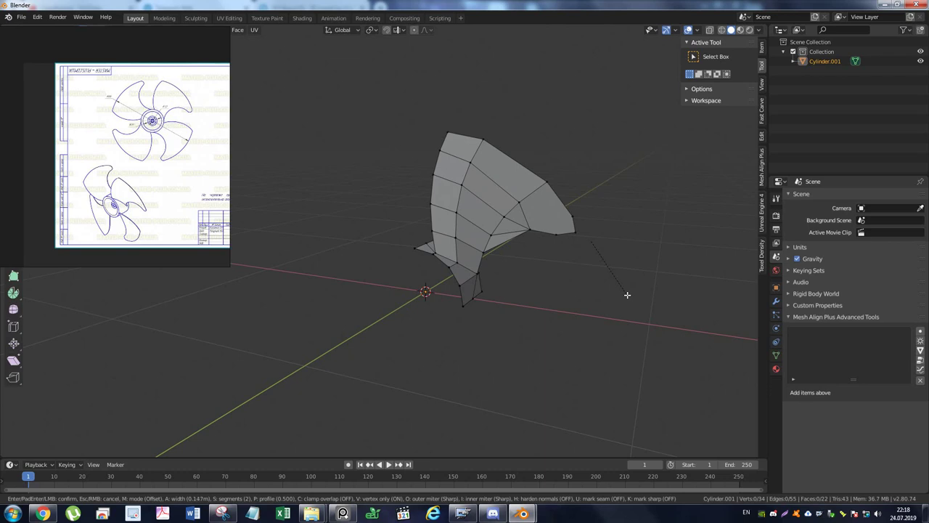
scroll(628, 295, up, 2)
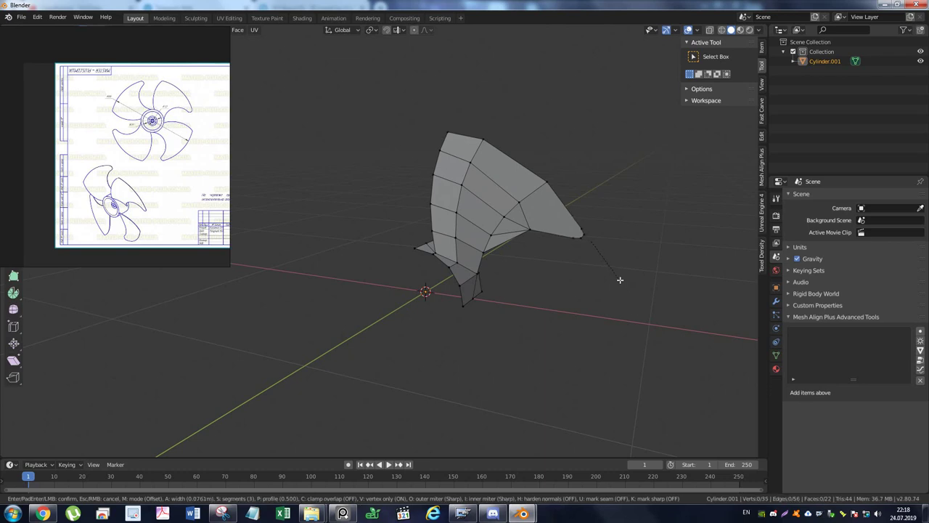
click(620, 279)
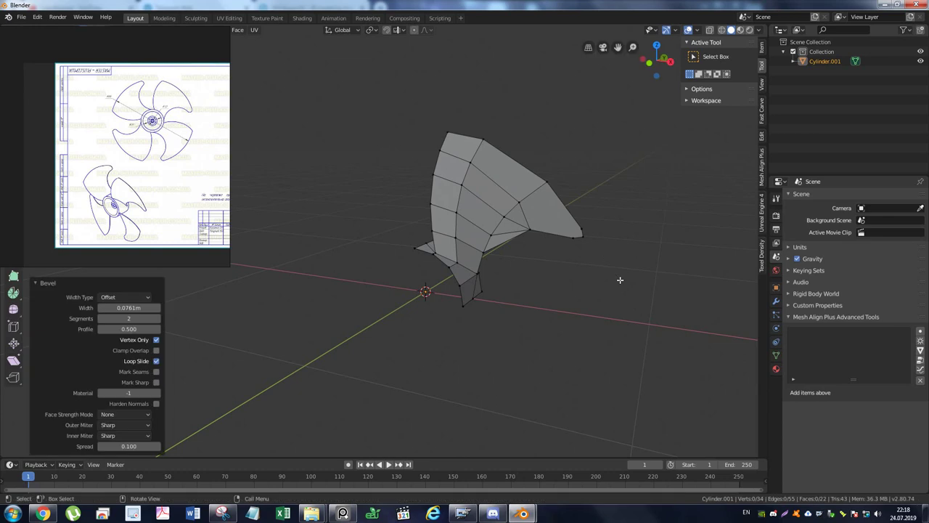
middle_drag(621, 278, 502, 218)
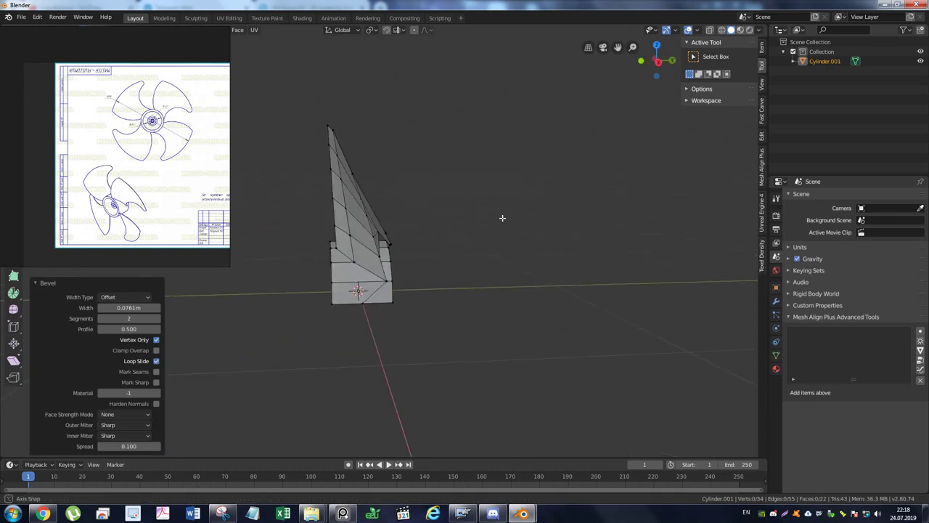
middle_drag(502, 218, 498, 222)
scroll(152, 123, up, 2)
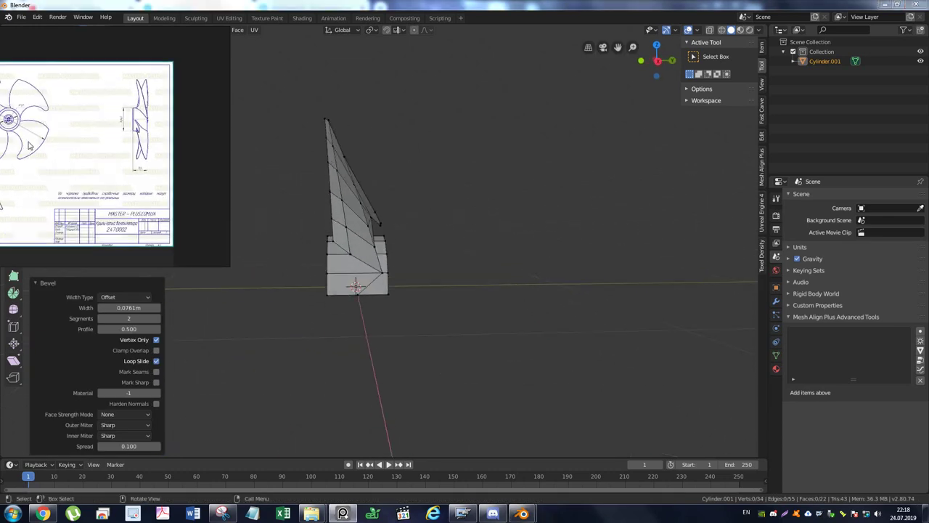
scroll(152, 124, up, 2)
scroll(153, 123, up, 2)
mouse_move(426, 172)
middle_down()
mouse_move(425, 150)
mouse_move(420, 164)
middle_up()
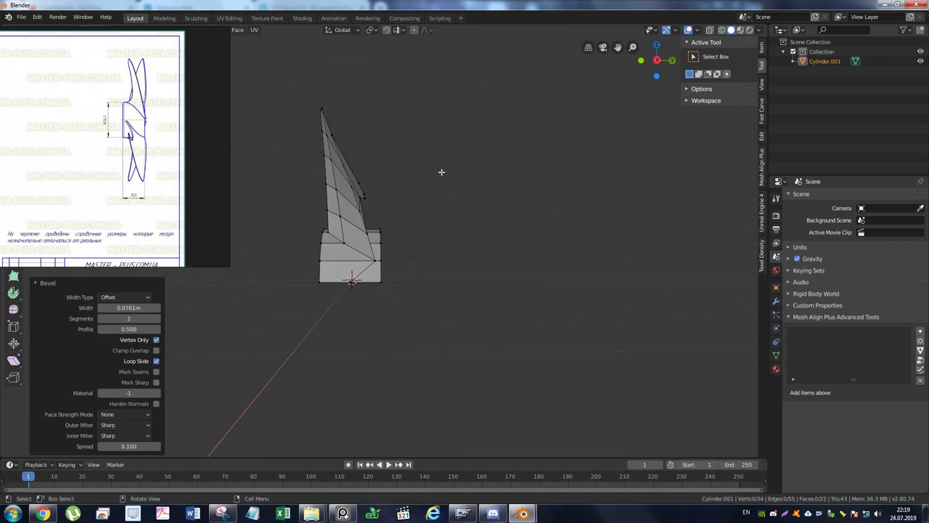
mouse_move(451, 181)
middle_down()
mouse_move(229, 191)
mouse_move(487, 194)
mouse_move(567, 229)
mouse_move(435, 203)
mouse_move(522, 201)
mouse_move(523, 234)
mouse_move(469, 307)
middle_up()
Return to Object mode and add a Plain Axes empty at the origin.
key(shift+a)
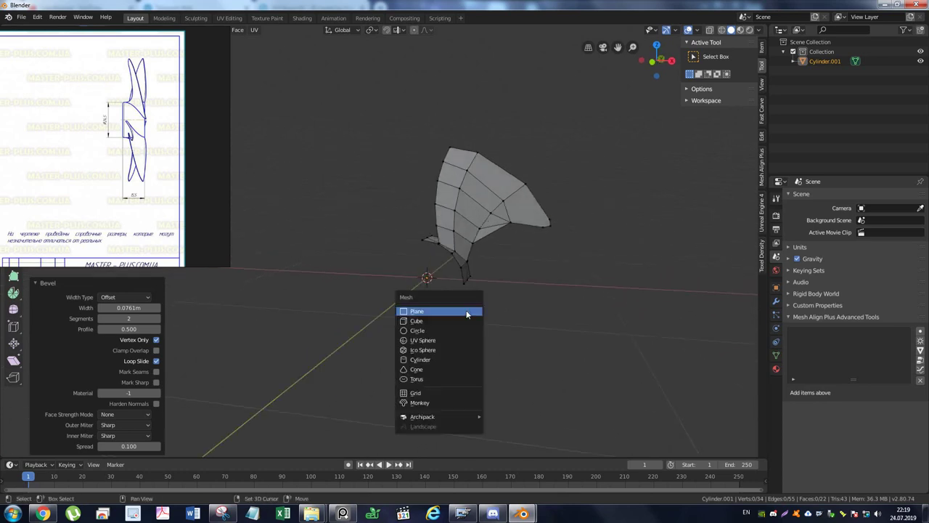
right_click(512, 243)
key(ctrl+Tab)
key(shift+a)
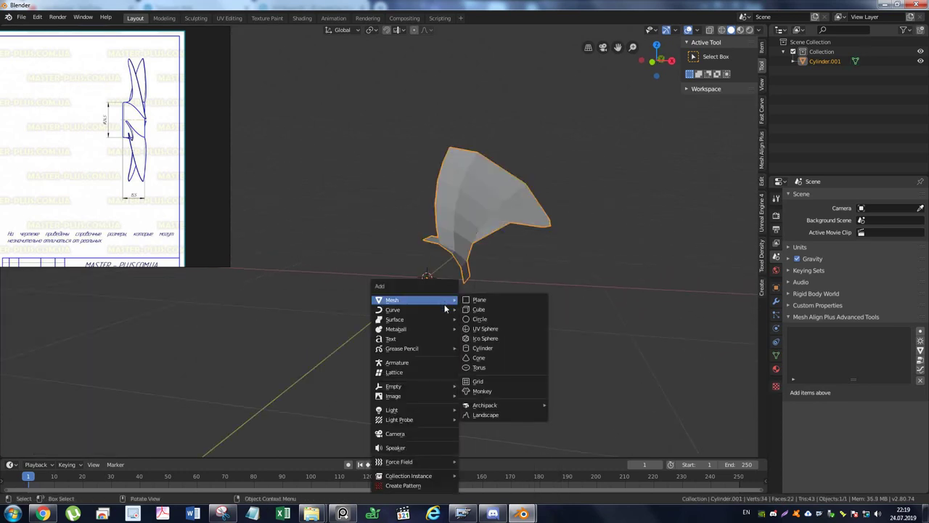
mouse_move(394, 386)
click(483, 384)
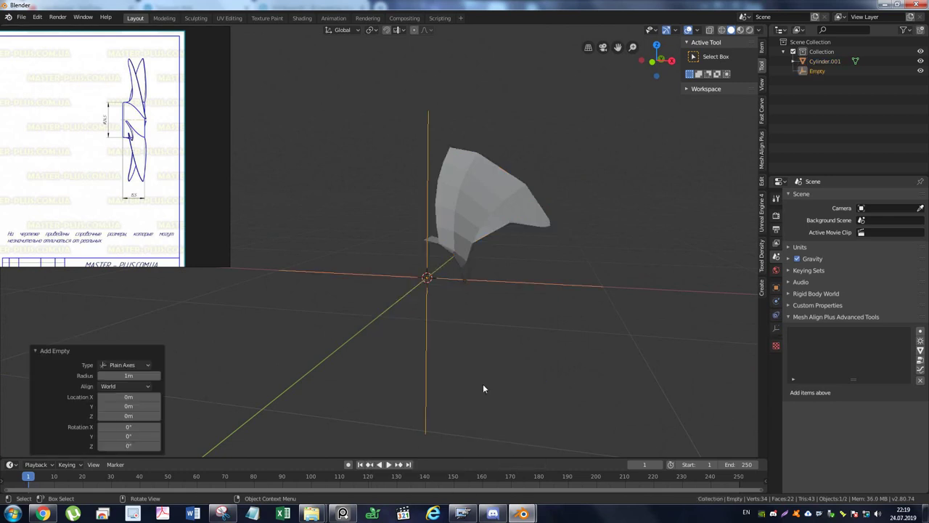
Give the blade an Array modifier using the Empty as Object Offset, with Relative Offset off.
click(469, 217)
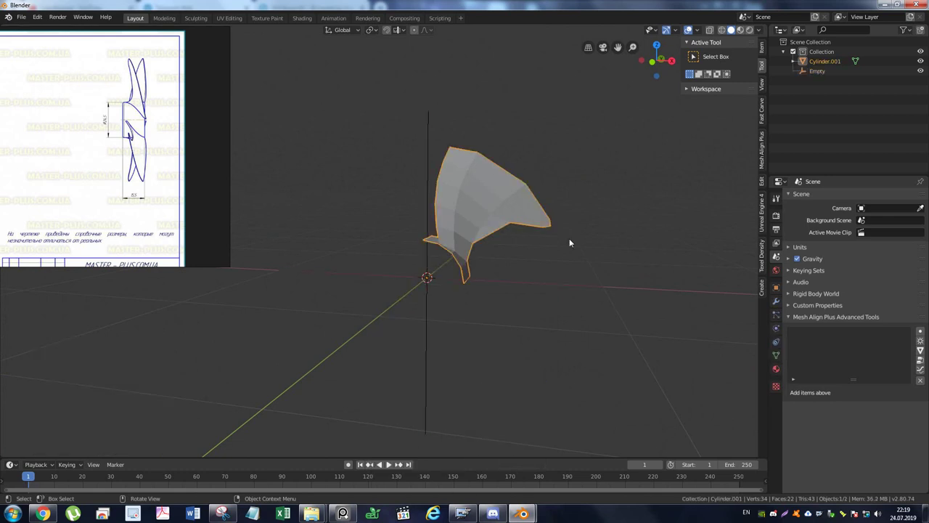
click(775, 328)
click(776, 301)
click(816, 198)
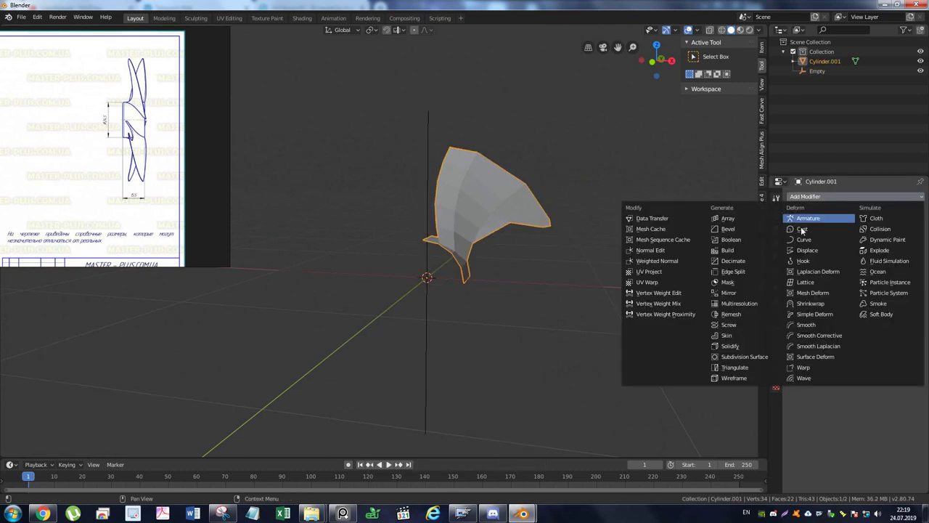
click(749, 231)
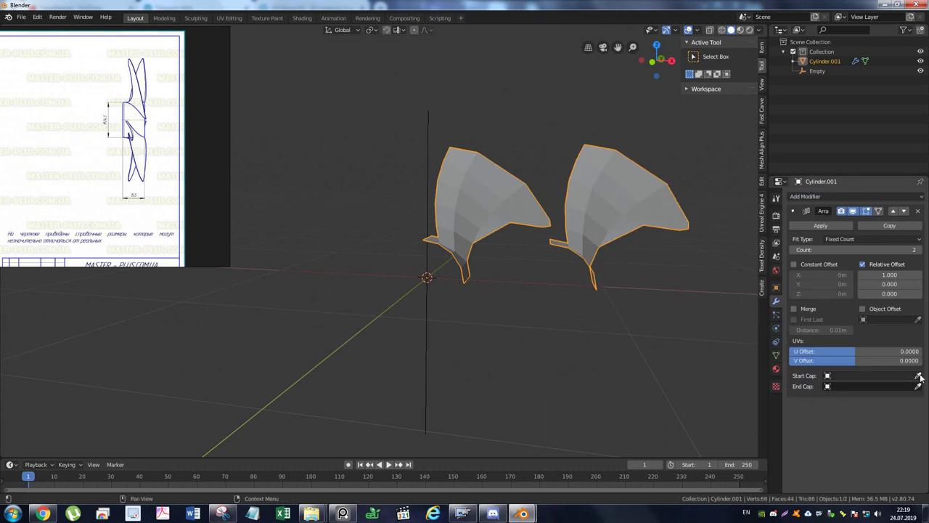
click(918, 320)
click(428, 275)
click(863, 309)
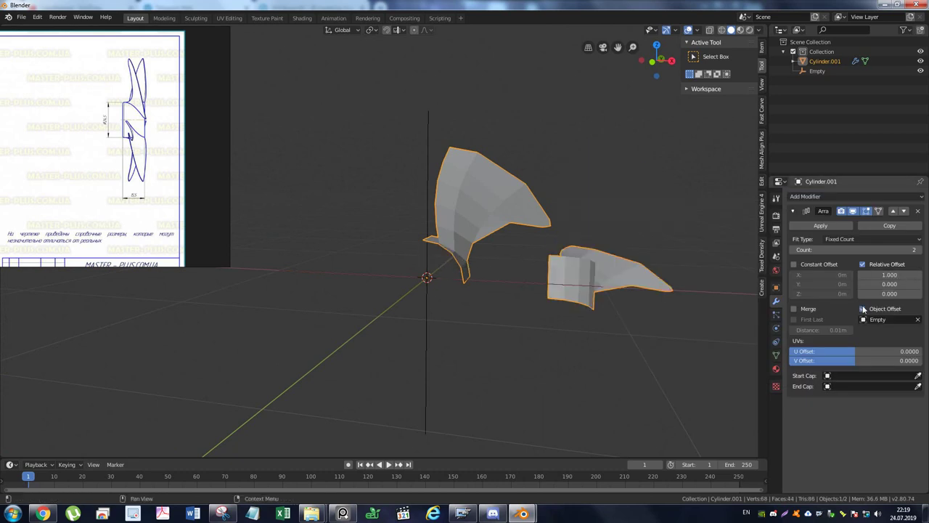
click(864, 264)
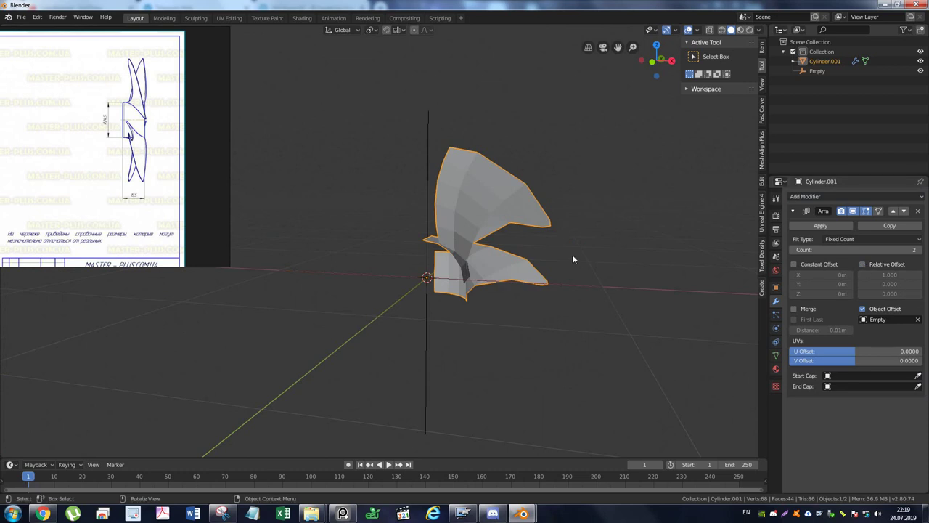
Apply all transforms to the blade.
key(ctrl+a)
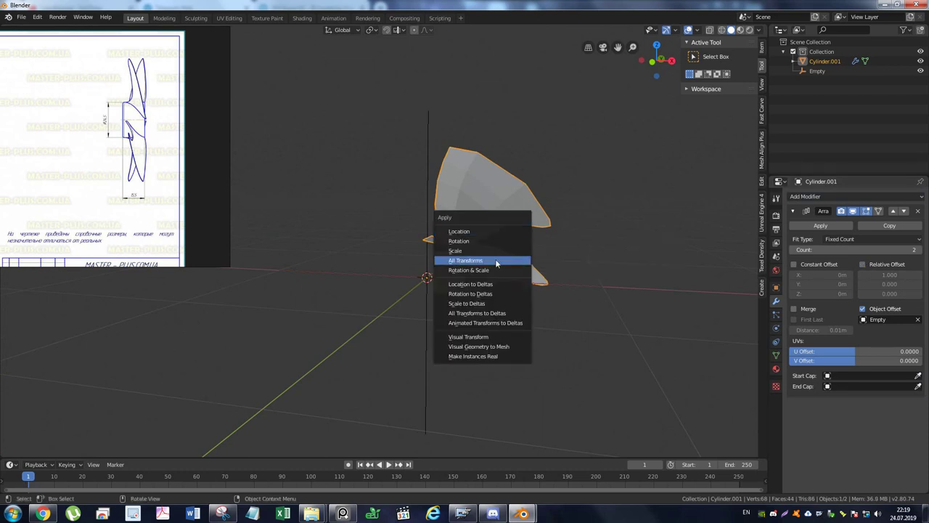
click(494, 262)
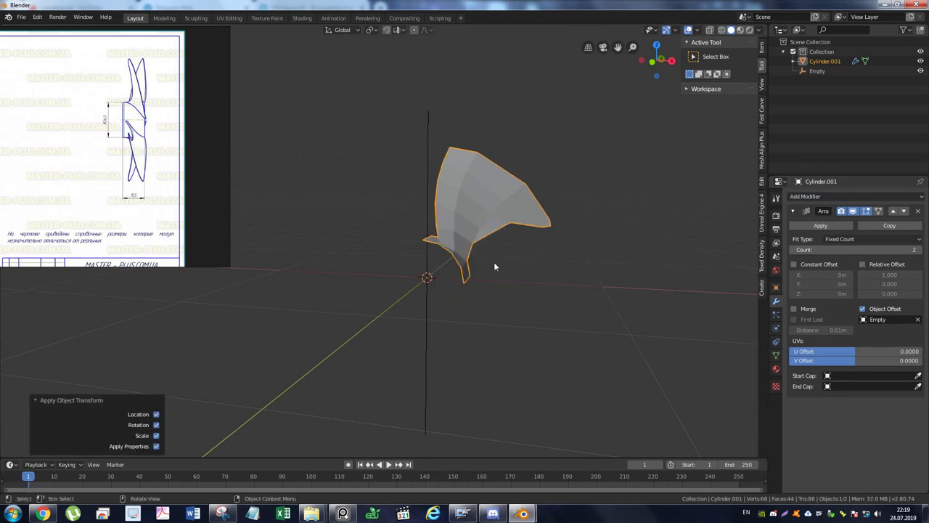
click(425, 320)
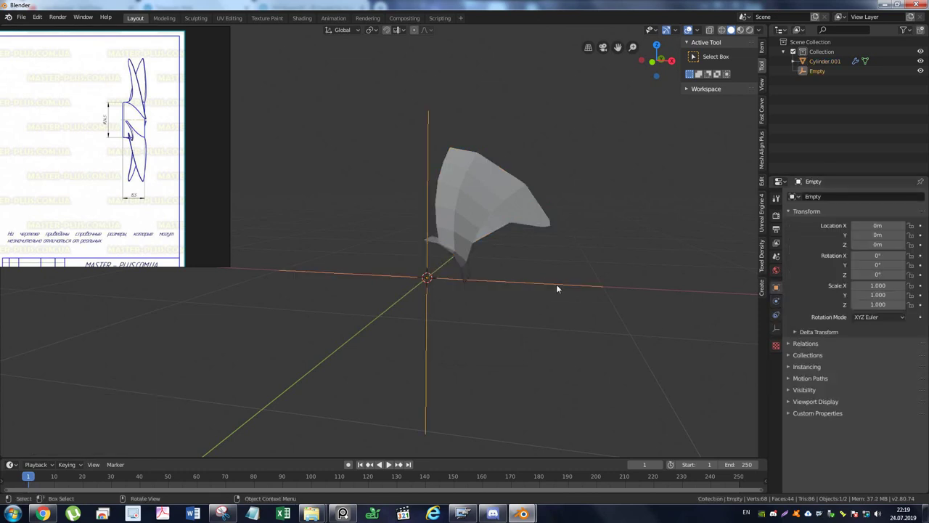
Rotate the Empty -90° about the Y axis.
click(478, 313)
click(428, 303)
key(r)
key(y)
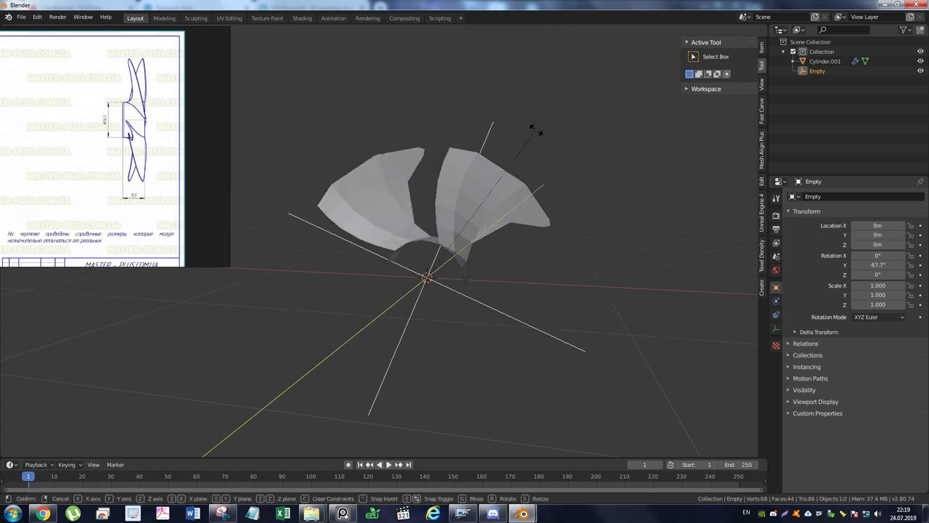
click(476, 80)
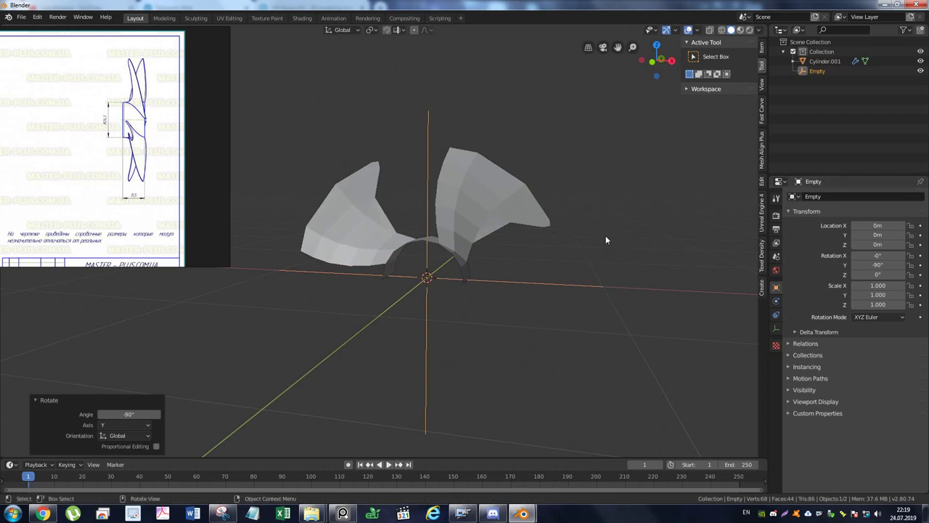
Raise the blade's Array count to 4 and view the four-blade fan face-on.
click(450, 222)
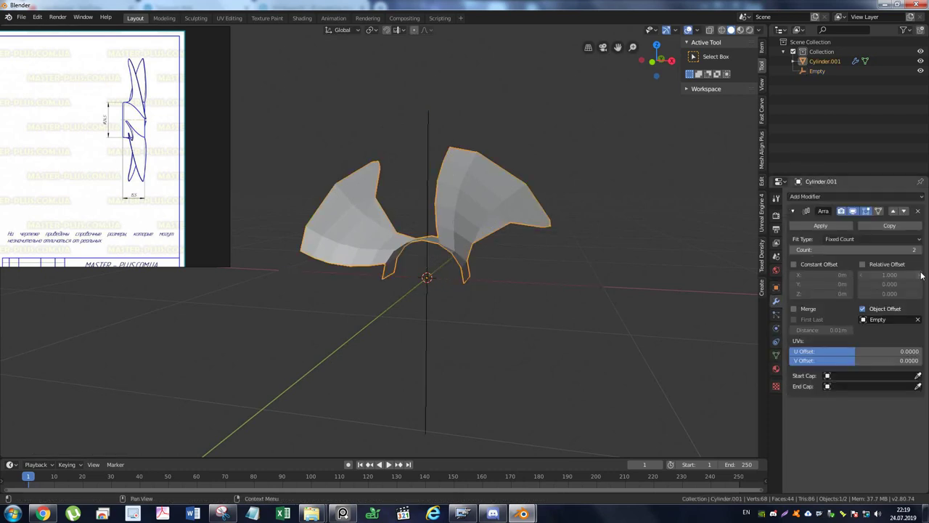
click(923, 249)
click(922, 249)
mouse_move(603, 286)
middle_down()
mouse_move(513, 277)
mouse_move(536, 290)
mouse_move(672, 280)
mouse_move(638, 287)
middle_up()
scroll(637, 288, down, 2)
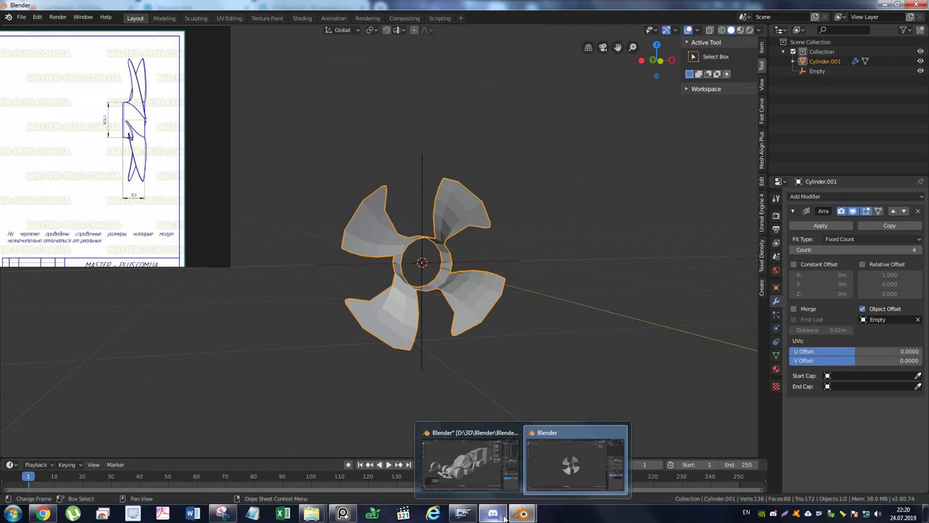